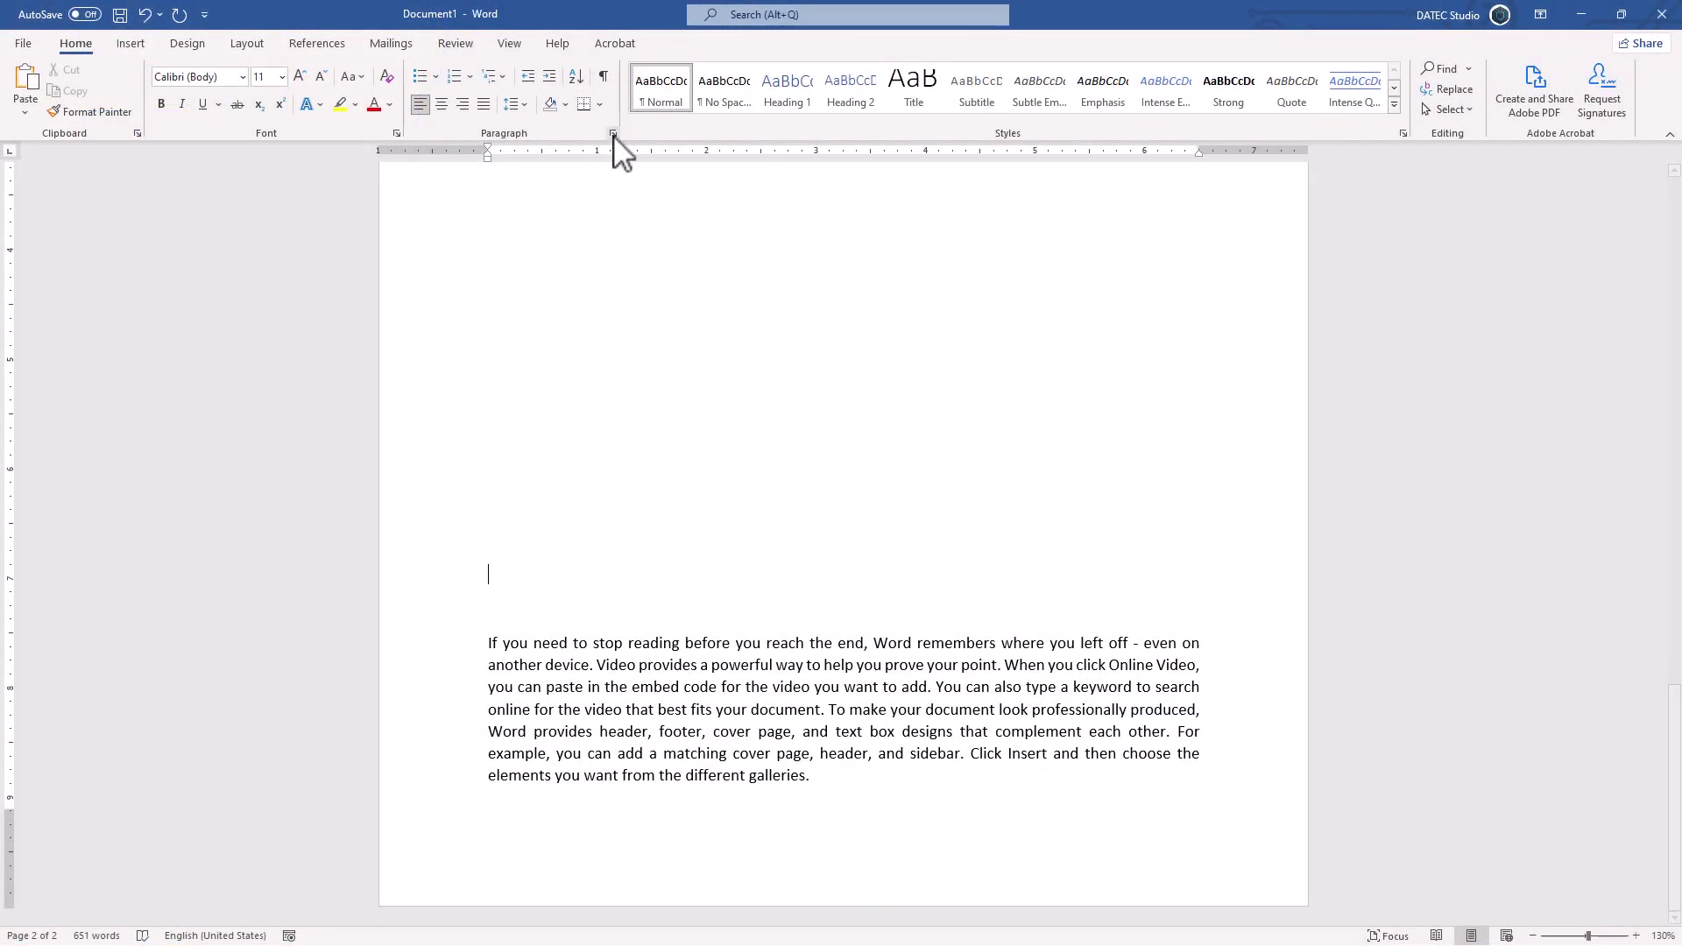
Review the Line and Page Breaks settings, then add blank lines above the paragraph so its last lines spill onto the next page
click(612, 134)
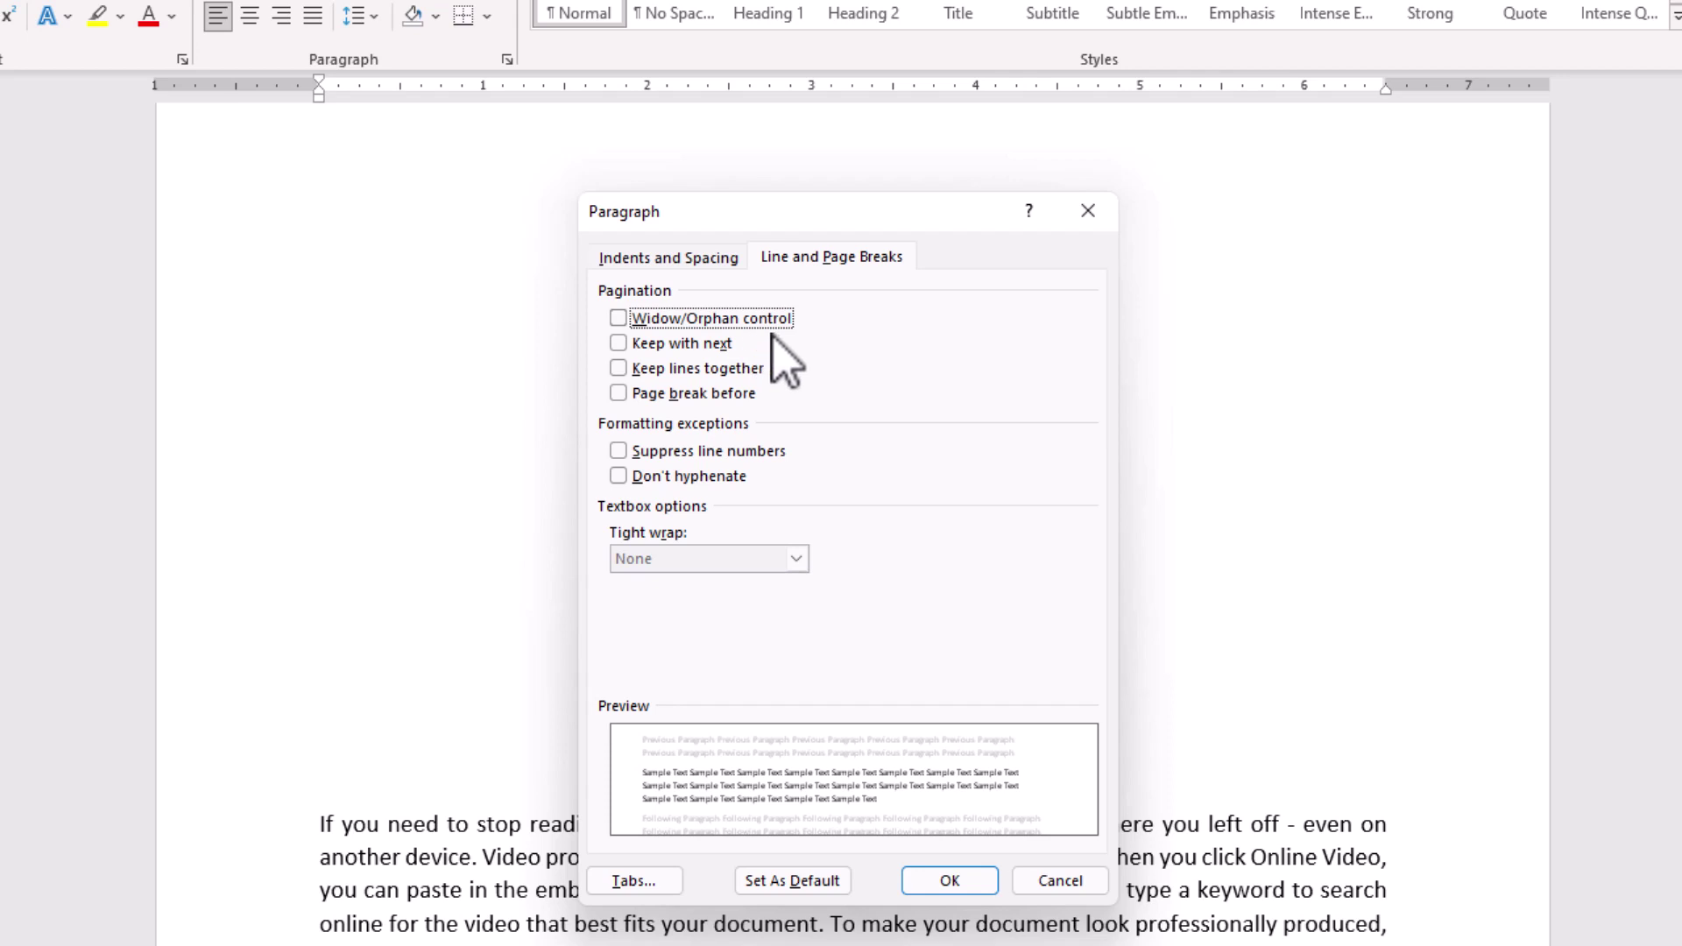
click(1059, 880)
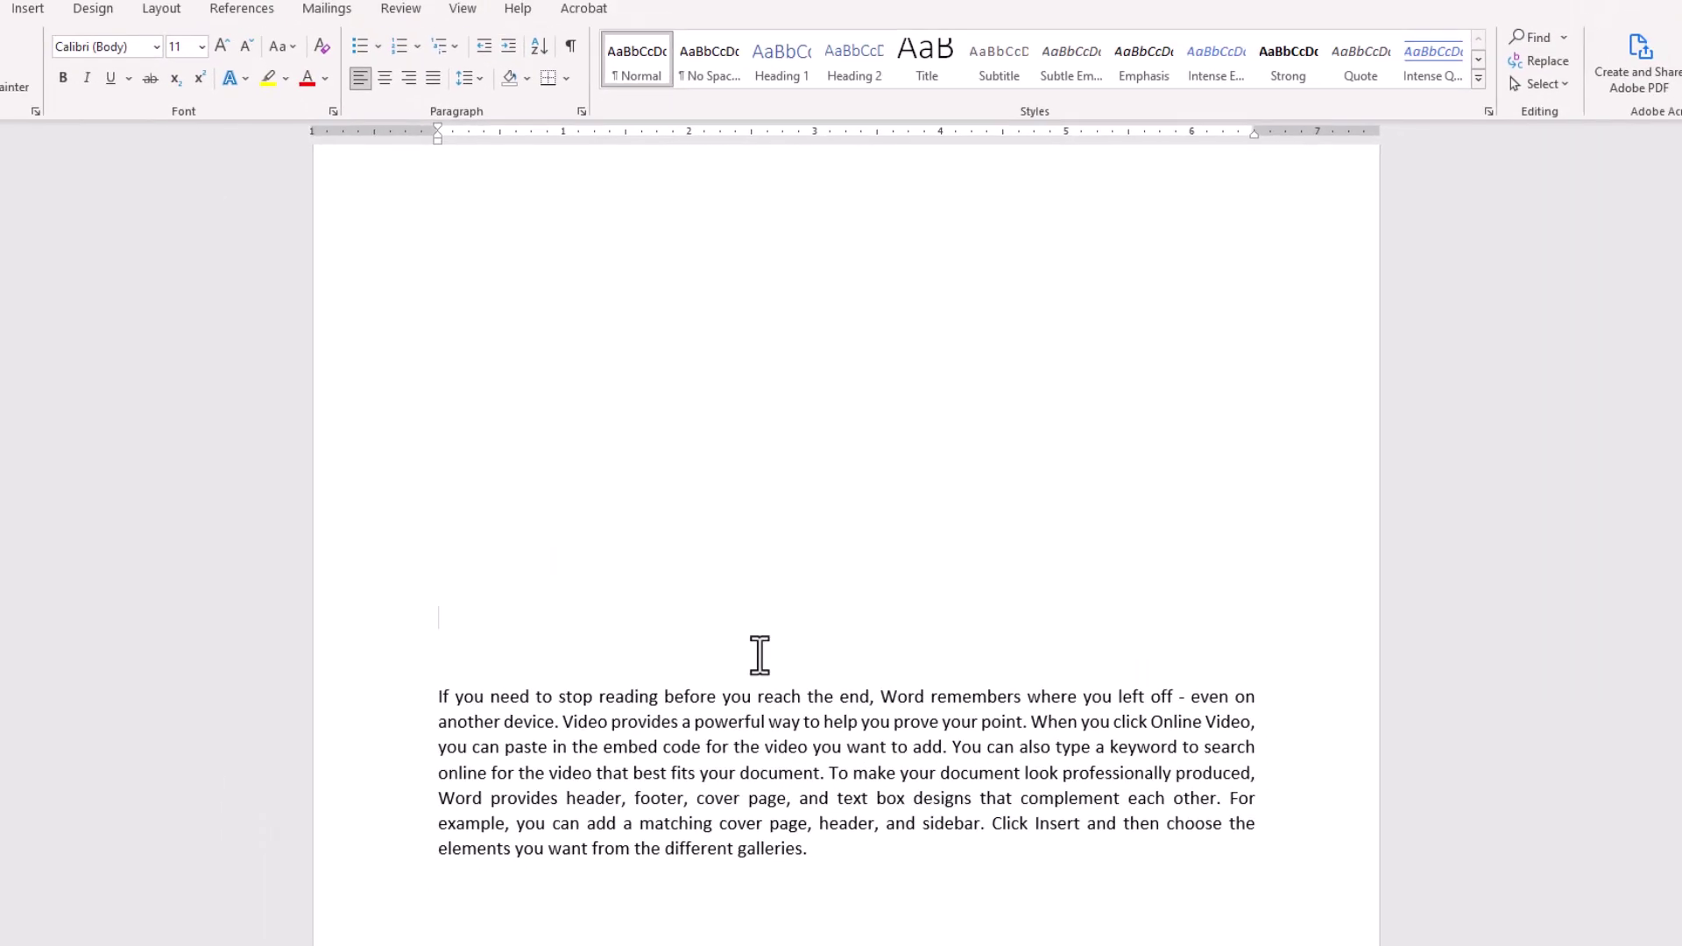
drag(830, 781, 490, 780)
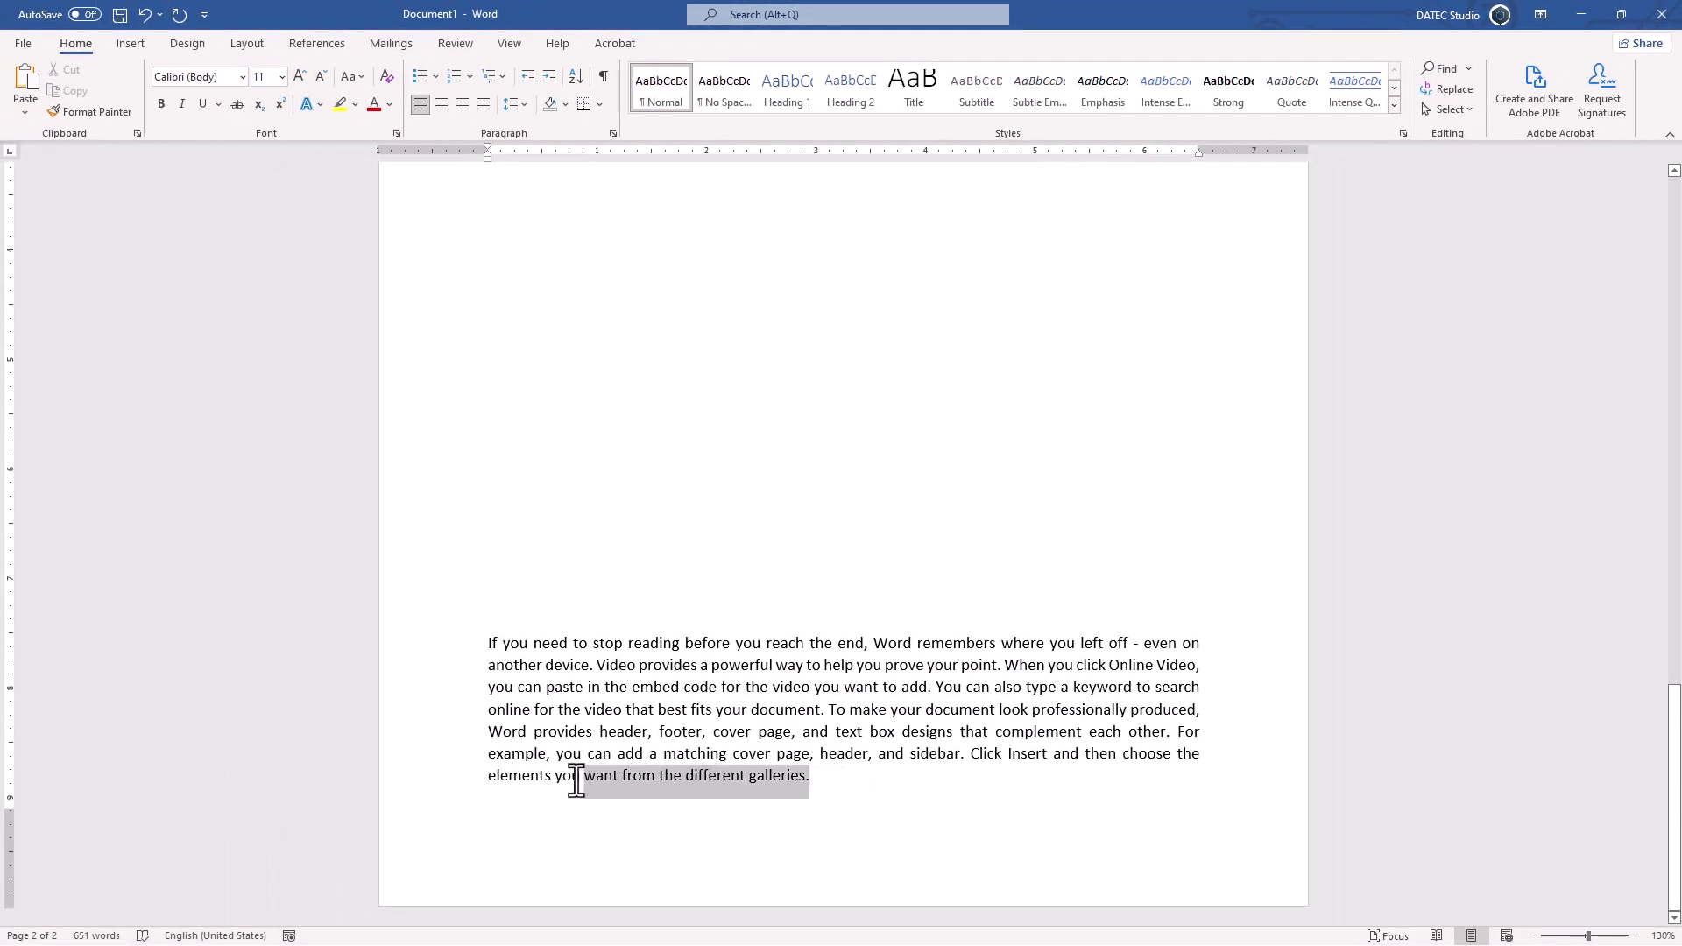
click(511, 590)
key(Return)
scroll(525, 585, down, 4)
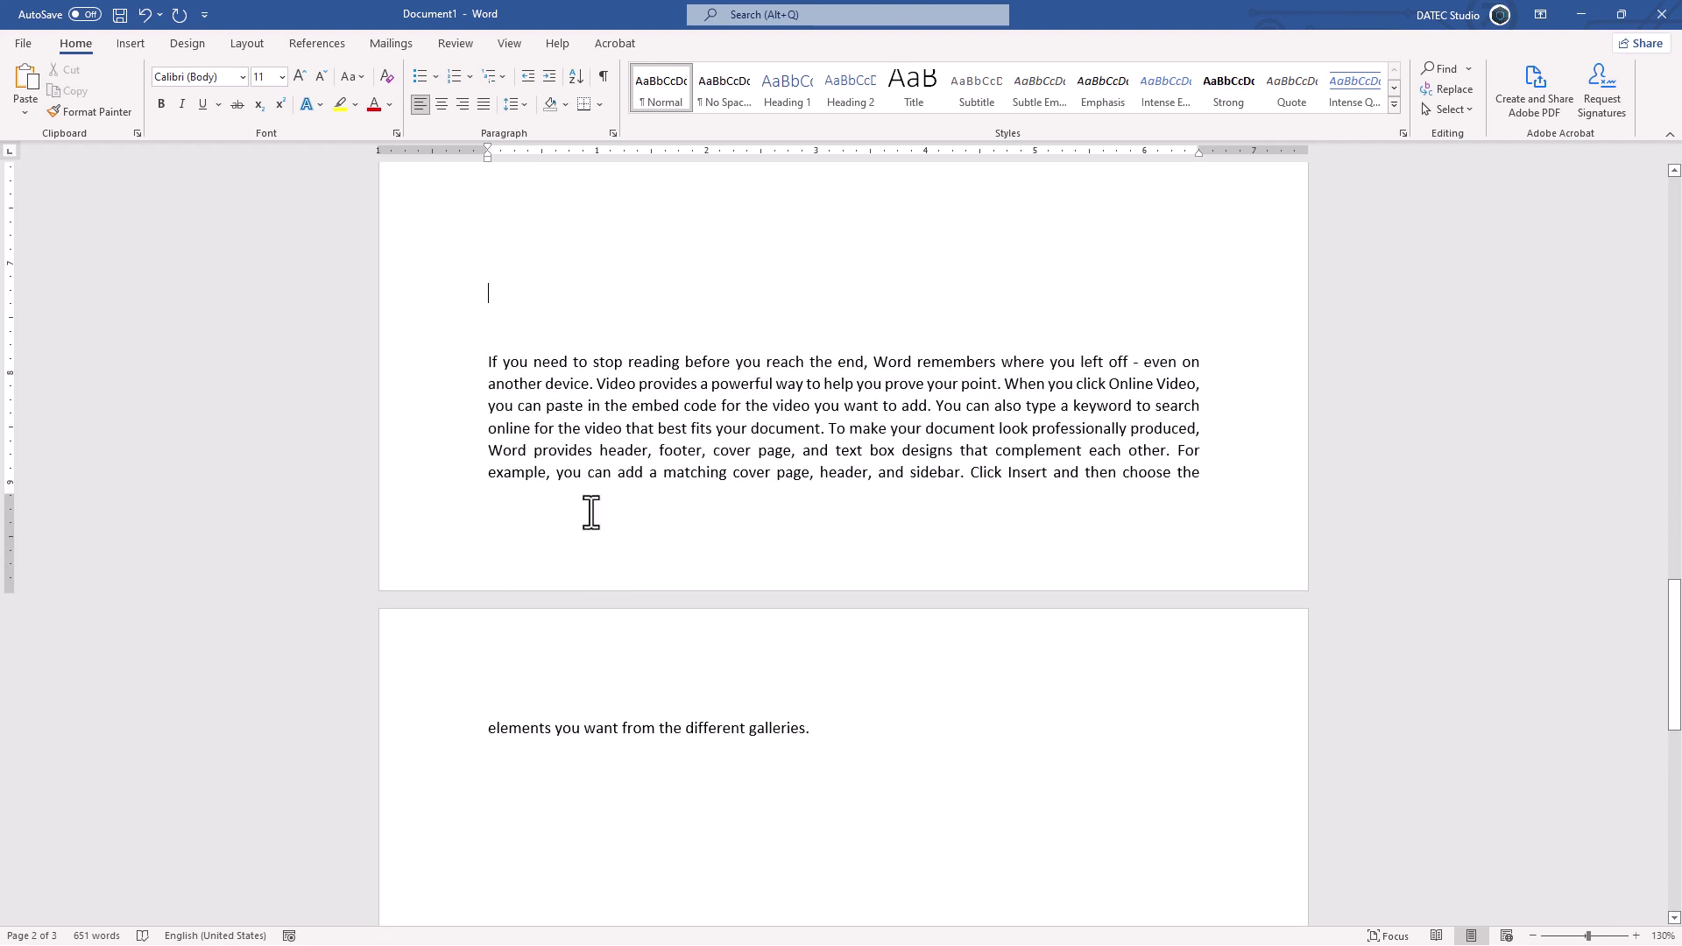
drag(832, 732, 483, 731)
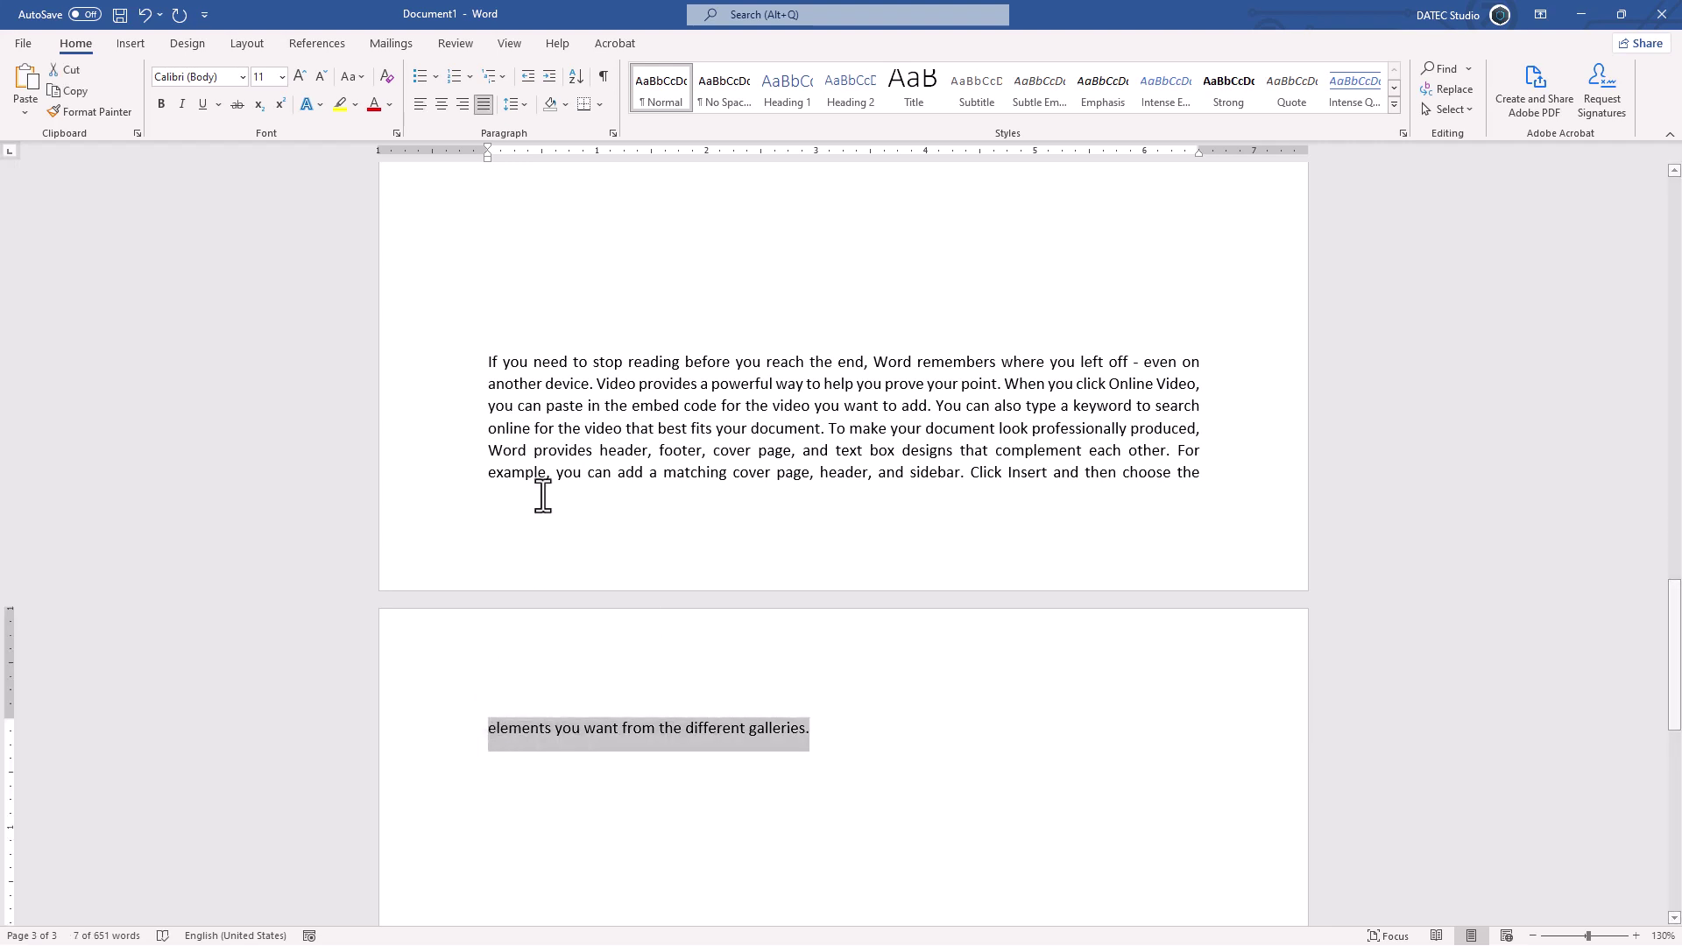
click(528, 277)
key(Return)
key(Return)
key(Return)
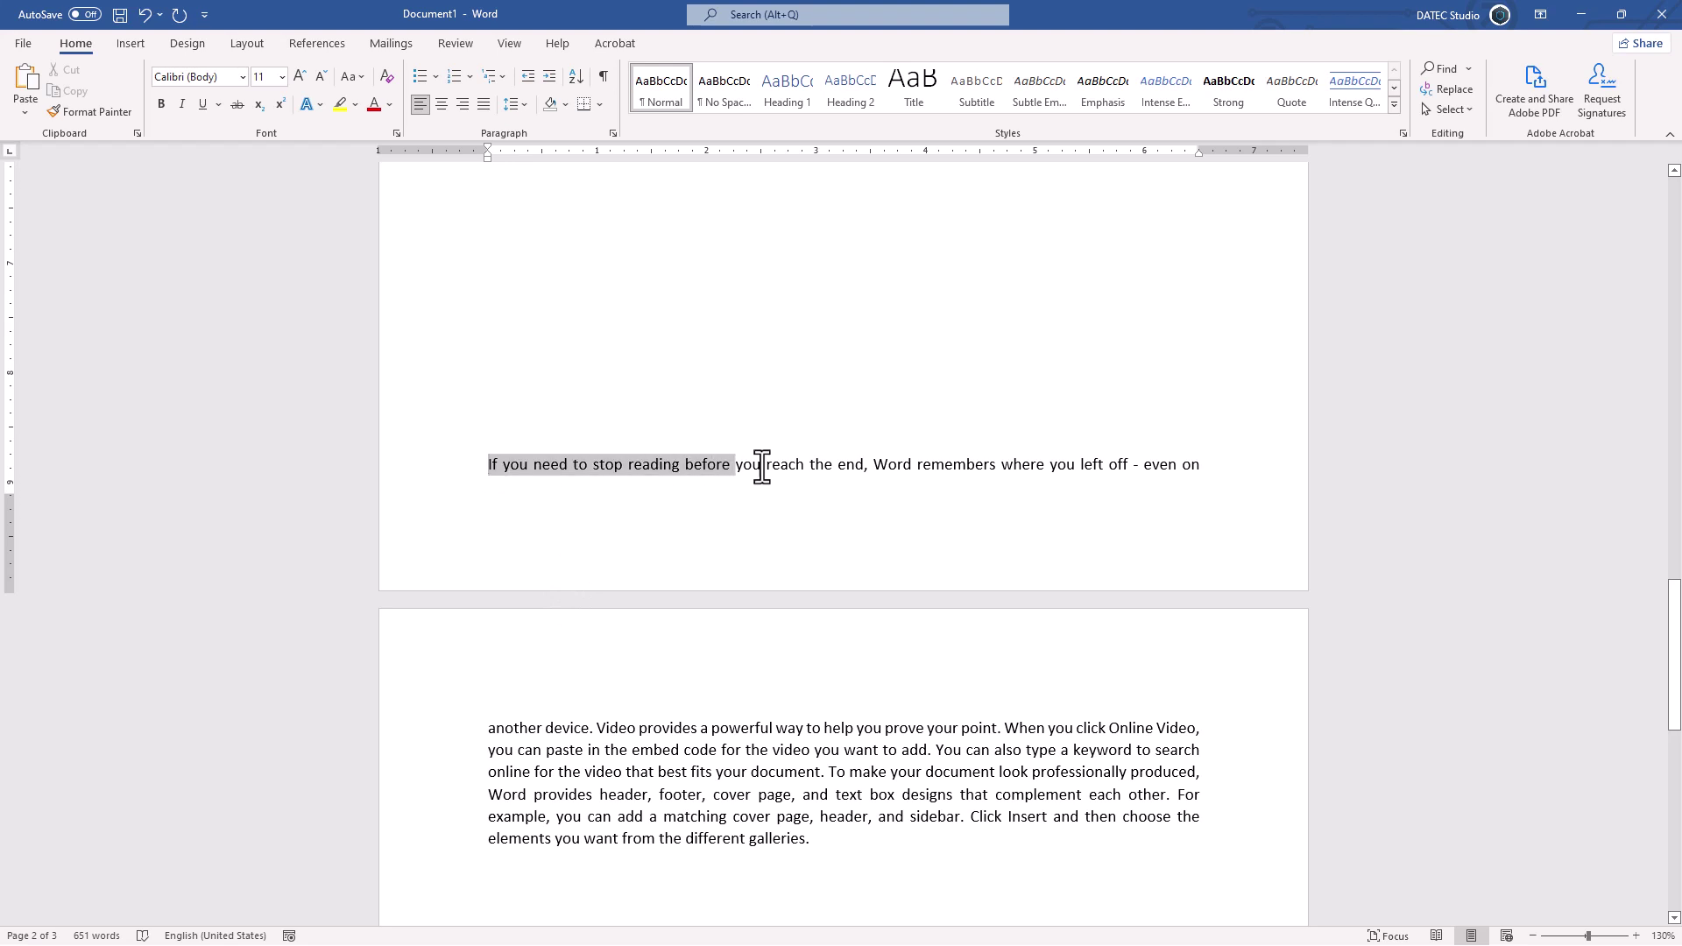
Remove two blank lines so the paragraph's lone first line is no longer stranded on page 2
drag(487, 464, 808, 464)
click(488, 227)
key(Delete)
key(Delete)
key(Delete)
key(Delete)
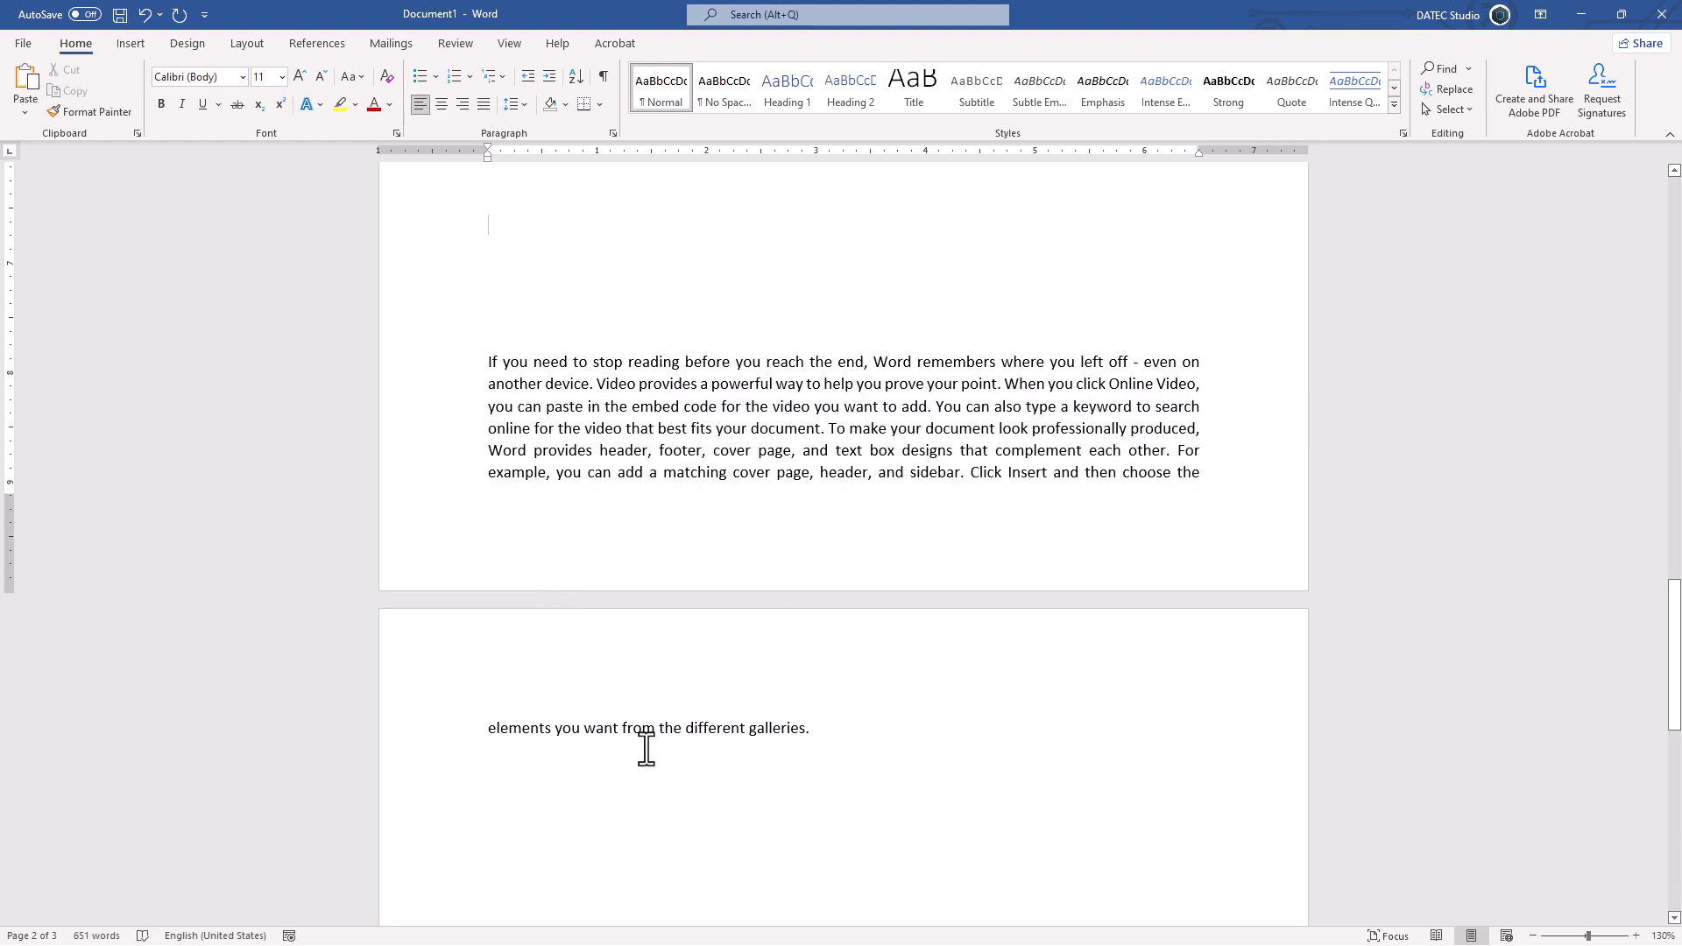
key(Delete)
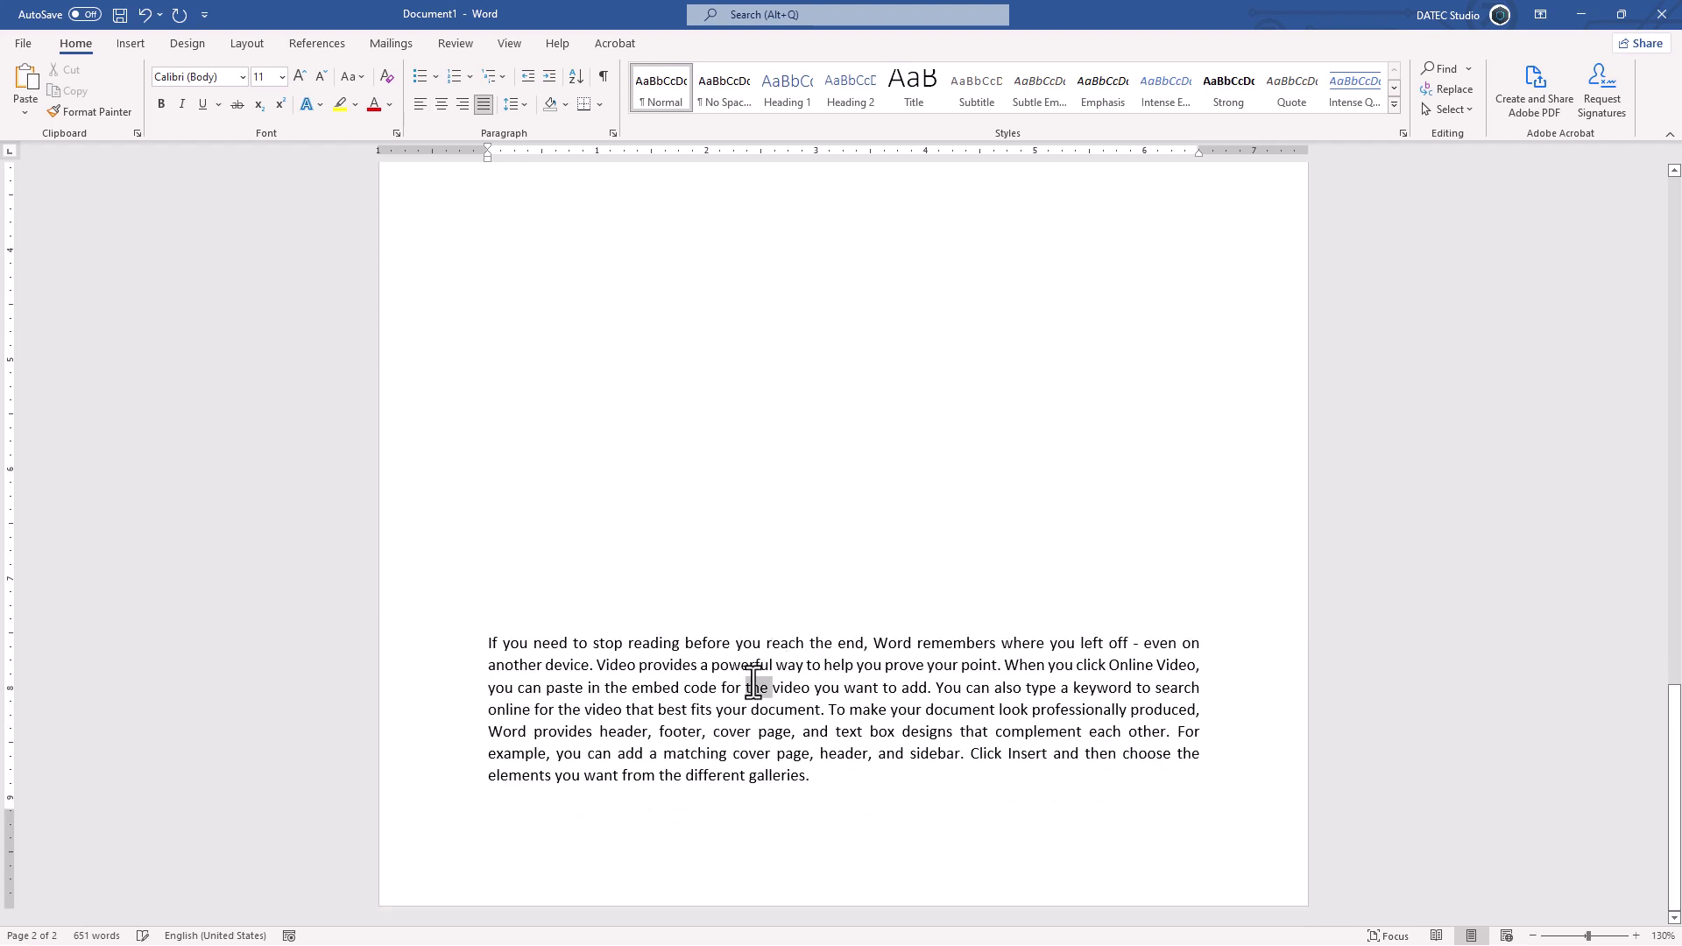
Turn Widow/Orphan control on for the whole sample paragraph
triple_click(753, 680)
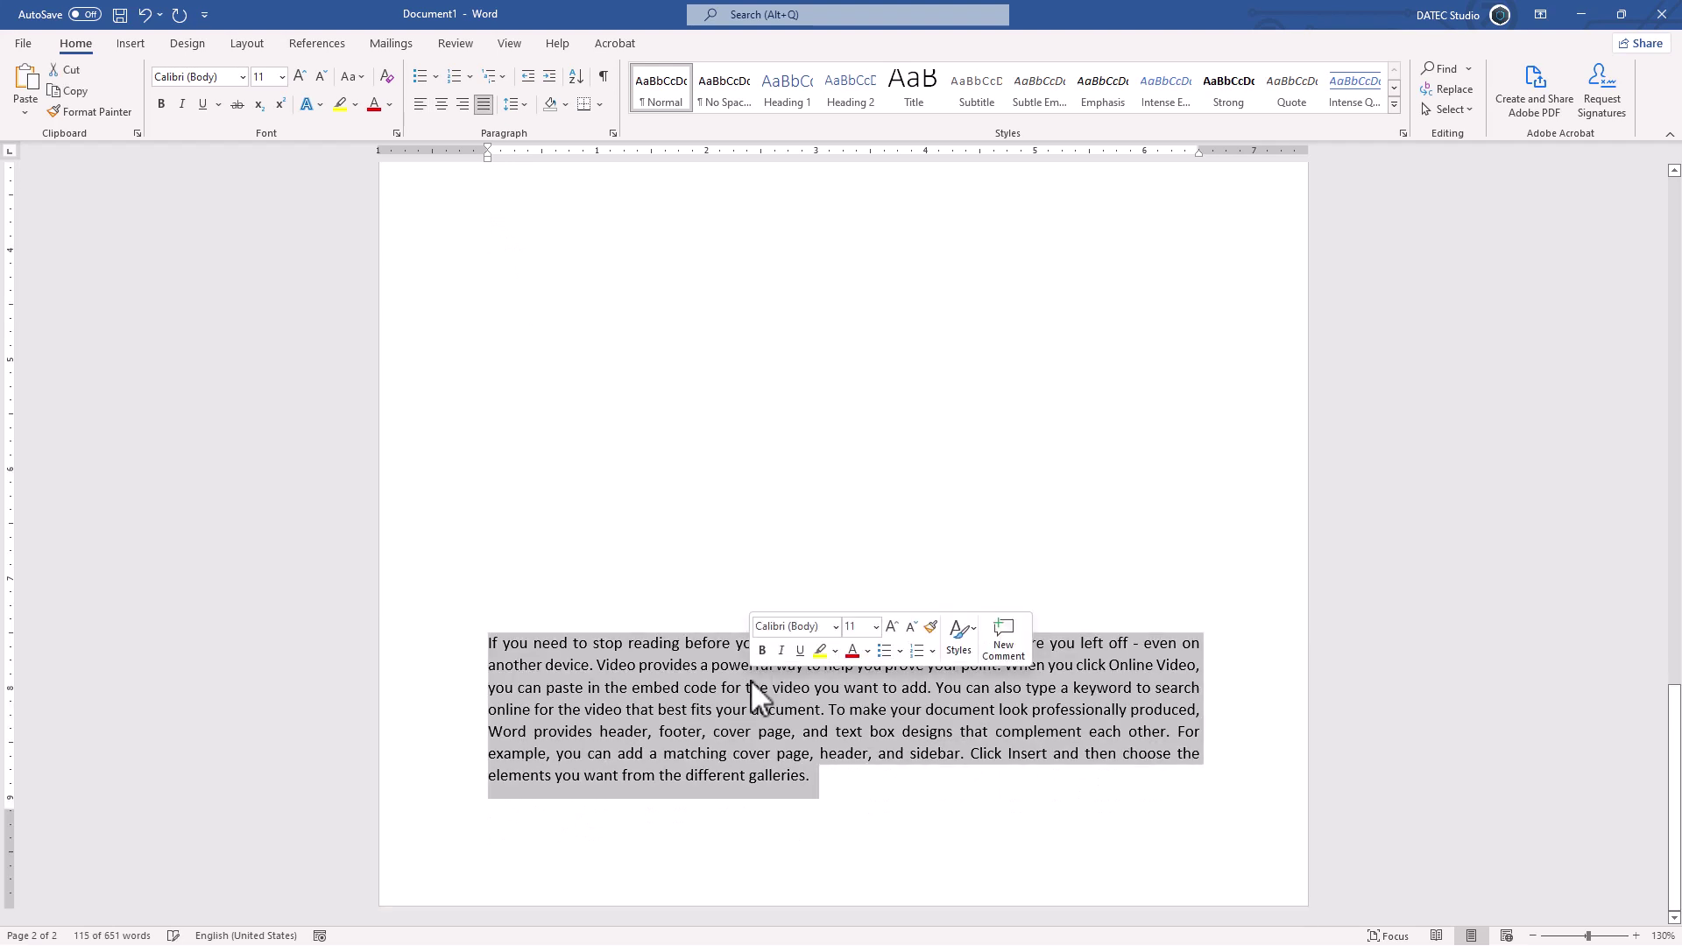
click(612, 135)
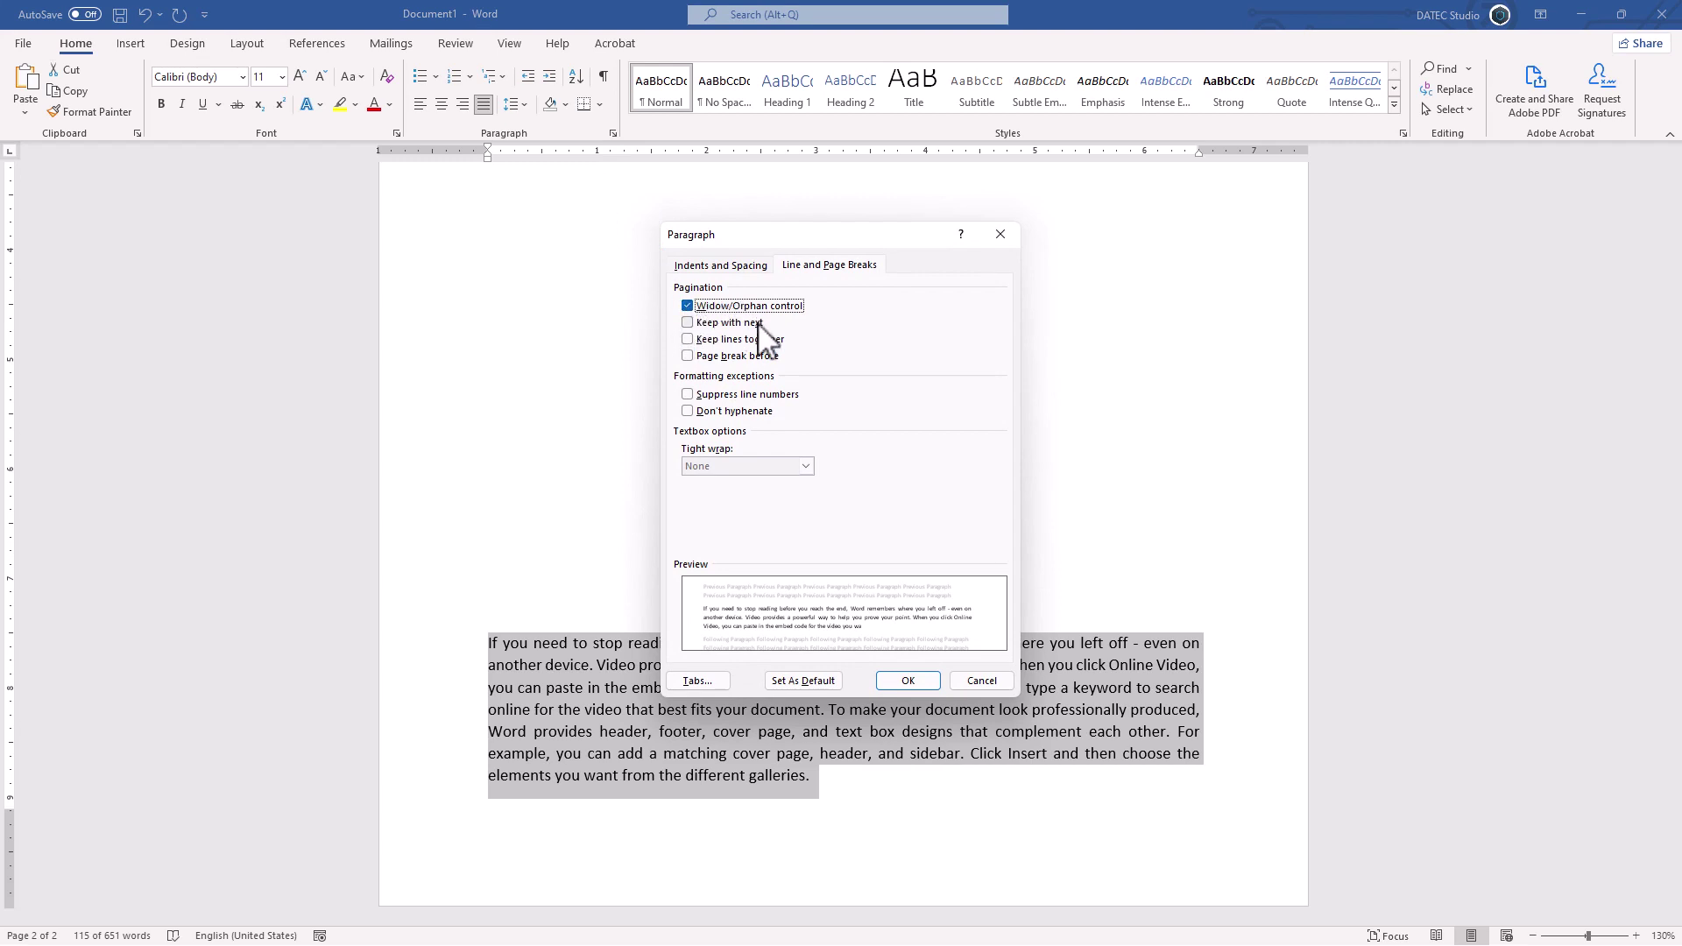
click(905, 680)
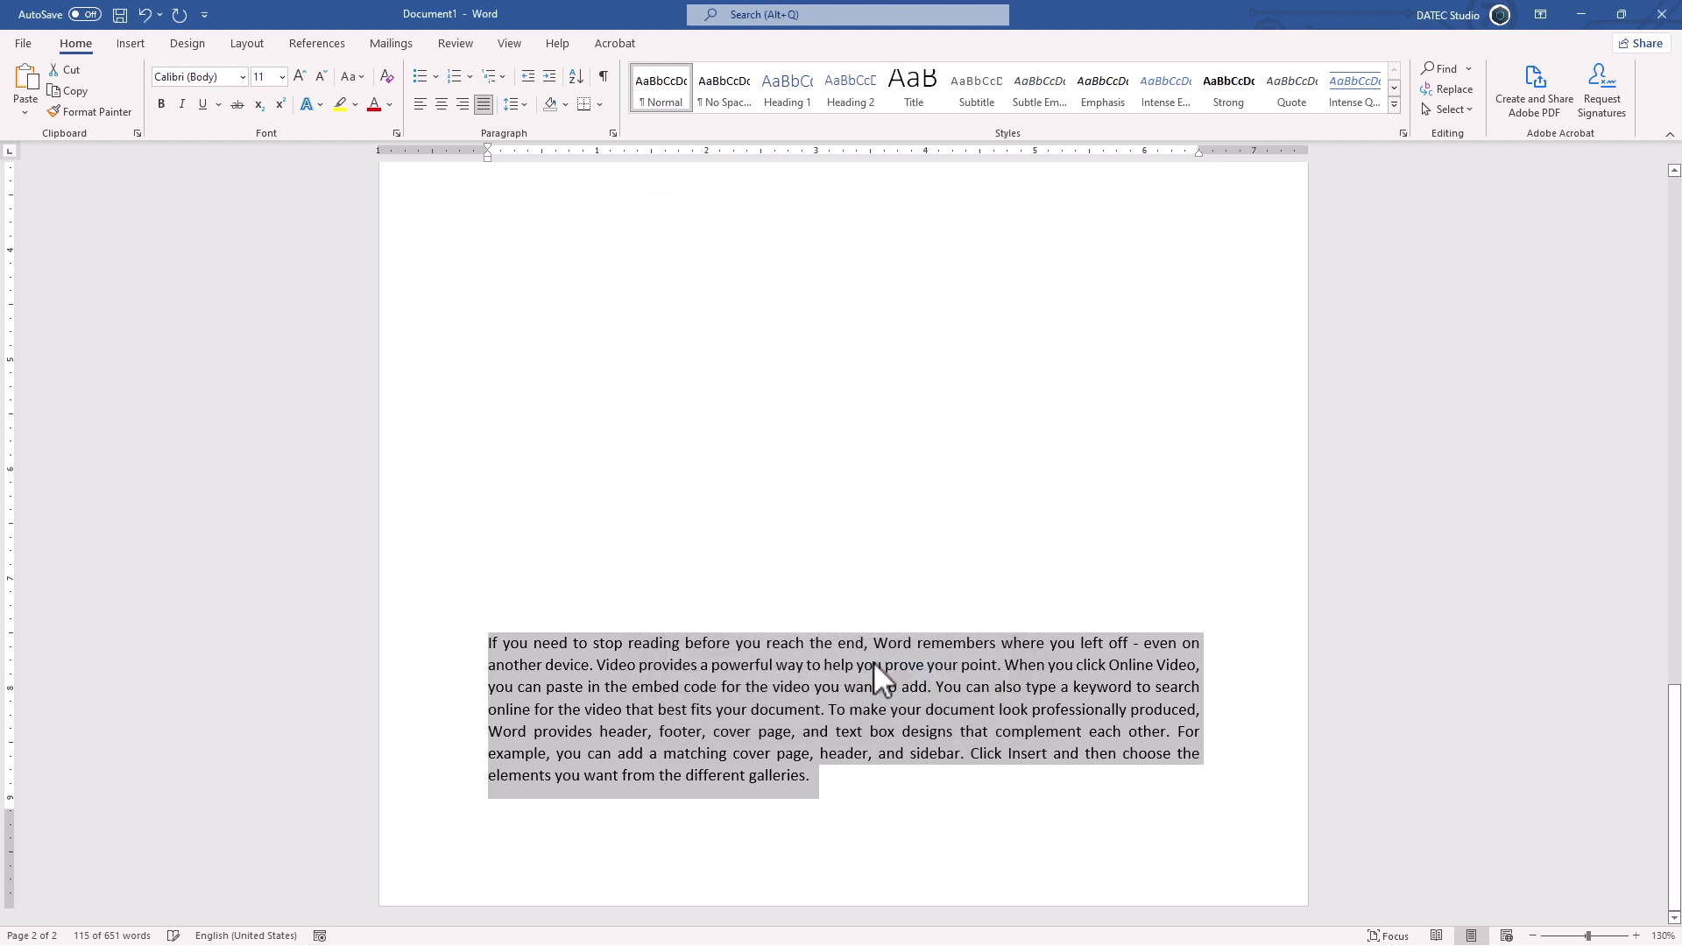
click(627, 503)
Add blank lines above the paragraph and check which of its lines moved to the new page
key(Return)
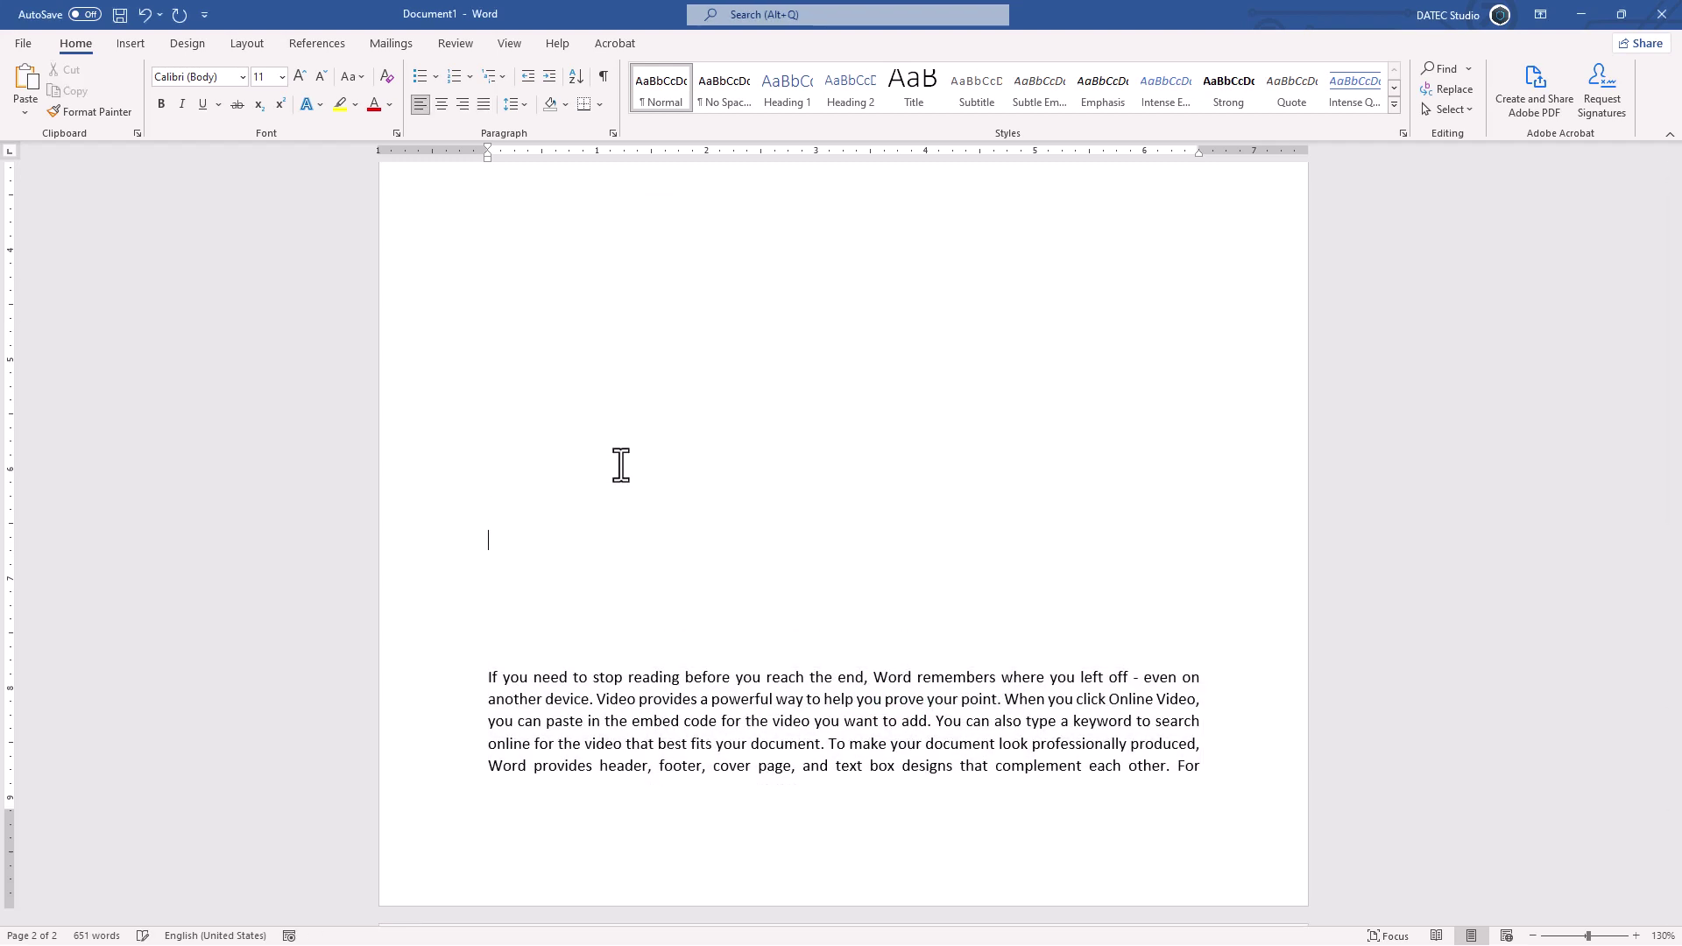
scroll(620, 463, down, 3)
scroll(833, 736, down, 2)
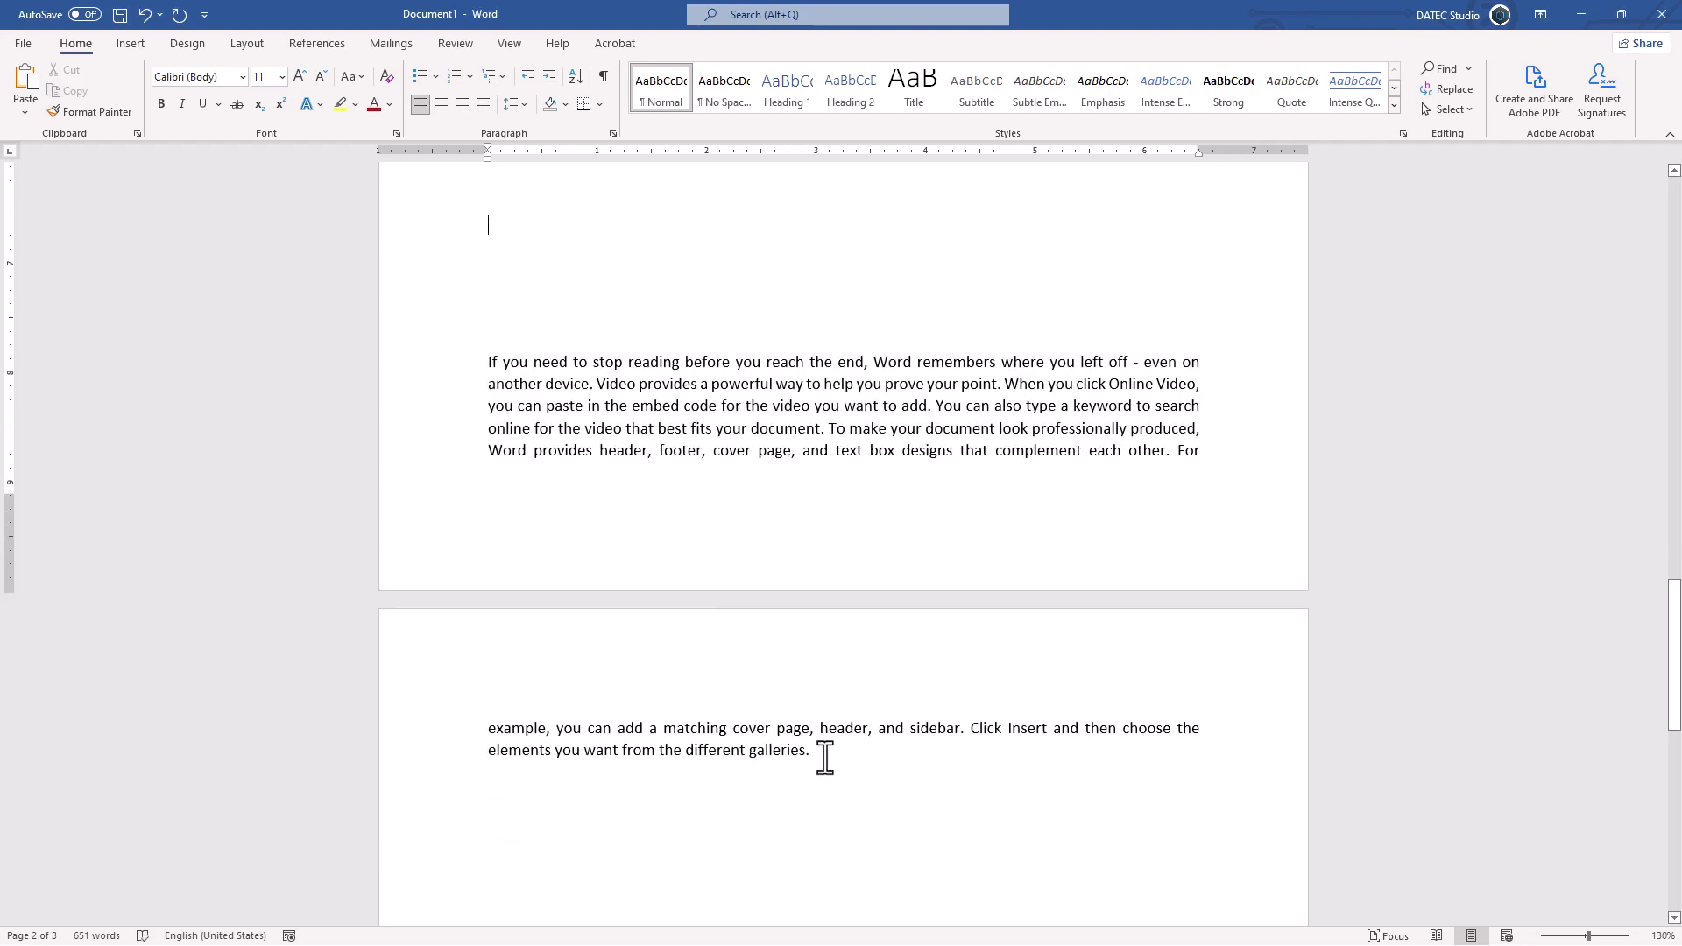
drag(811, 752, 481, 749)
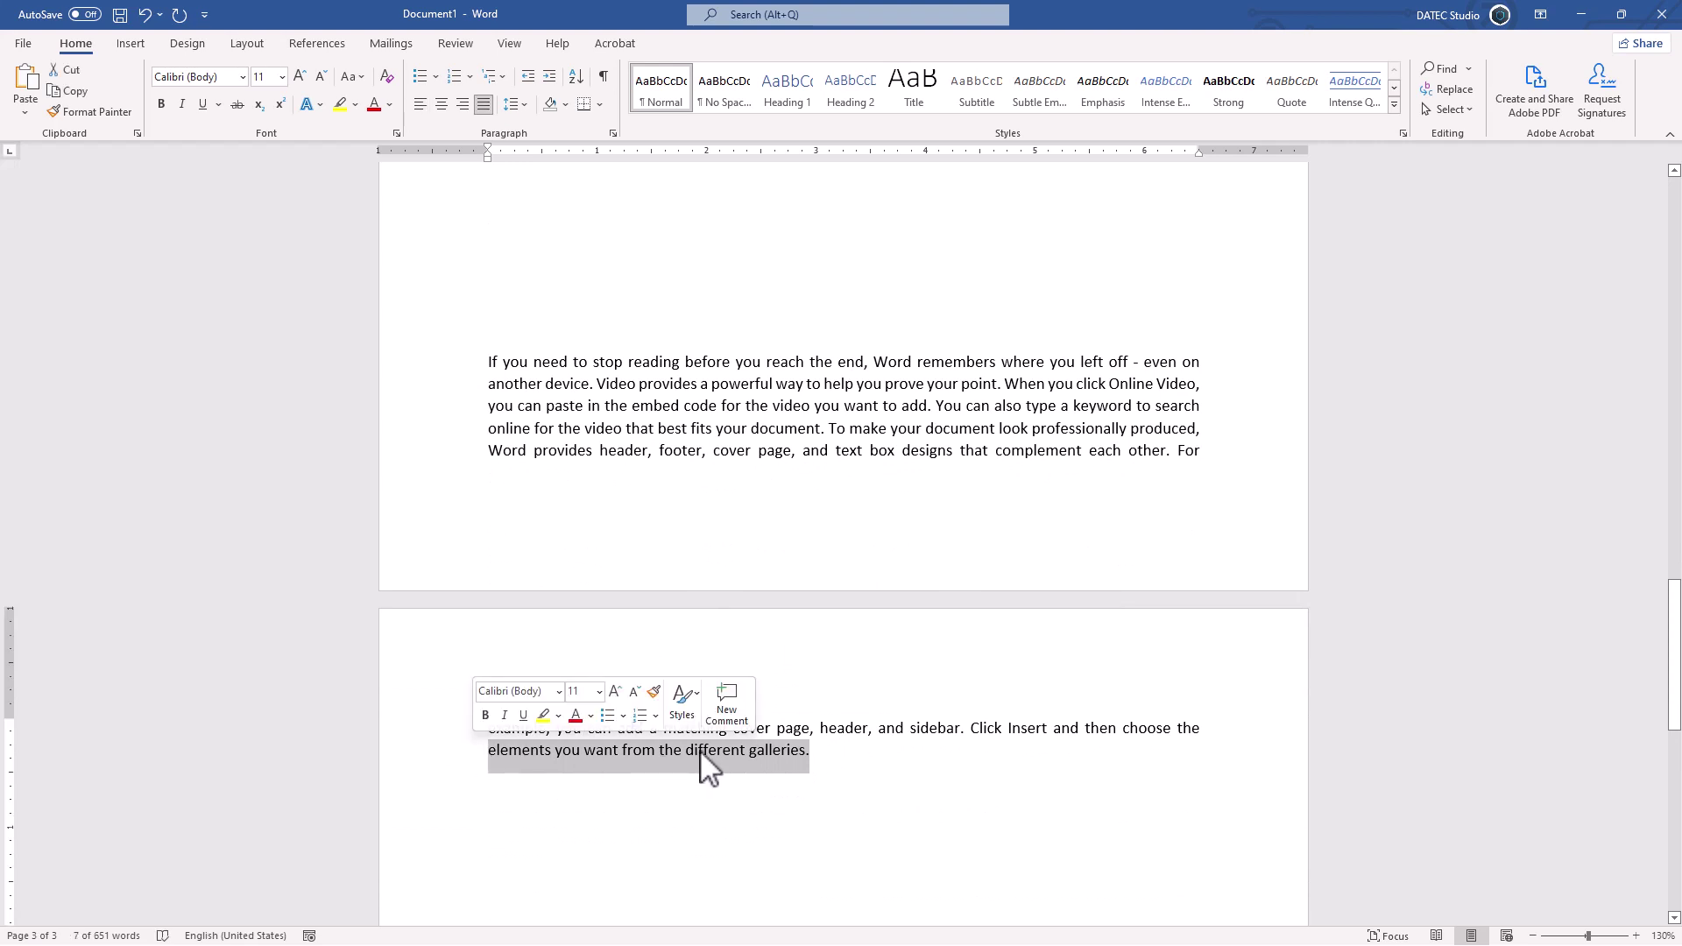
mouse_move(811, 752)
mouse_down()
mouse_move(732, 732)
mouse_move(480, 486)
mouse_up()
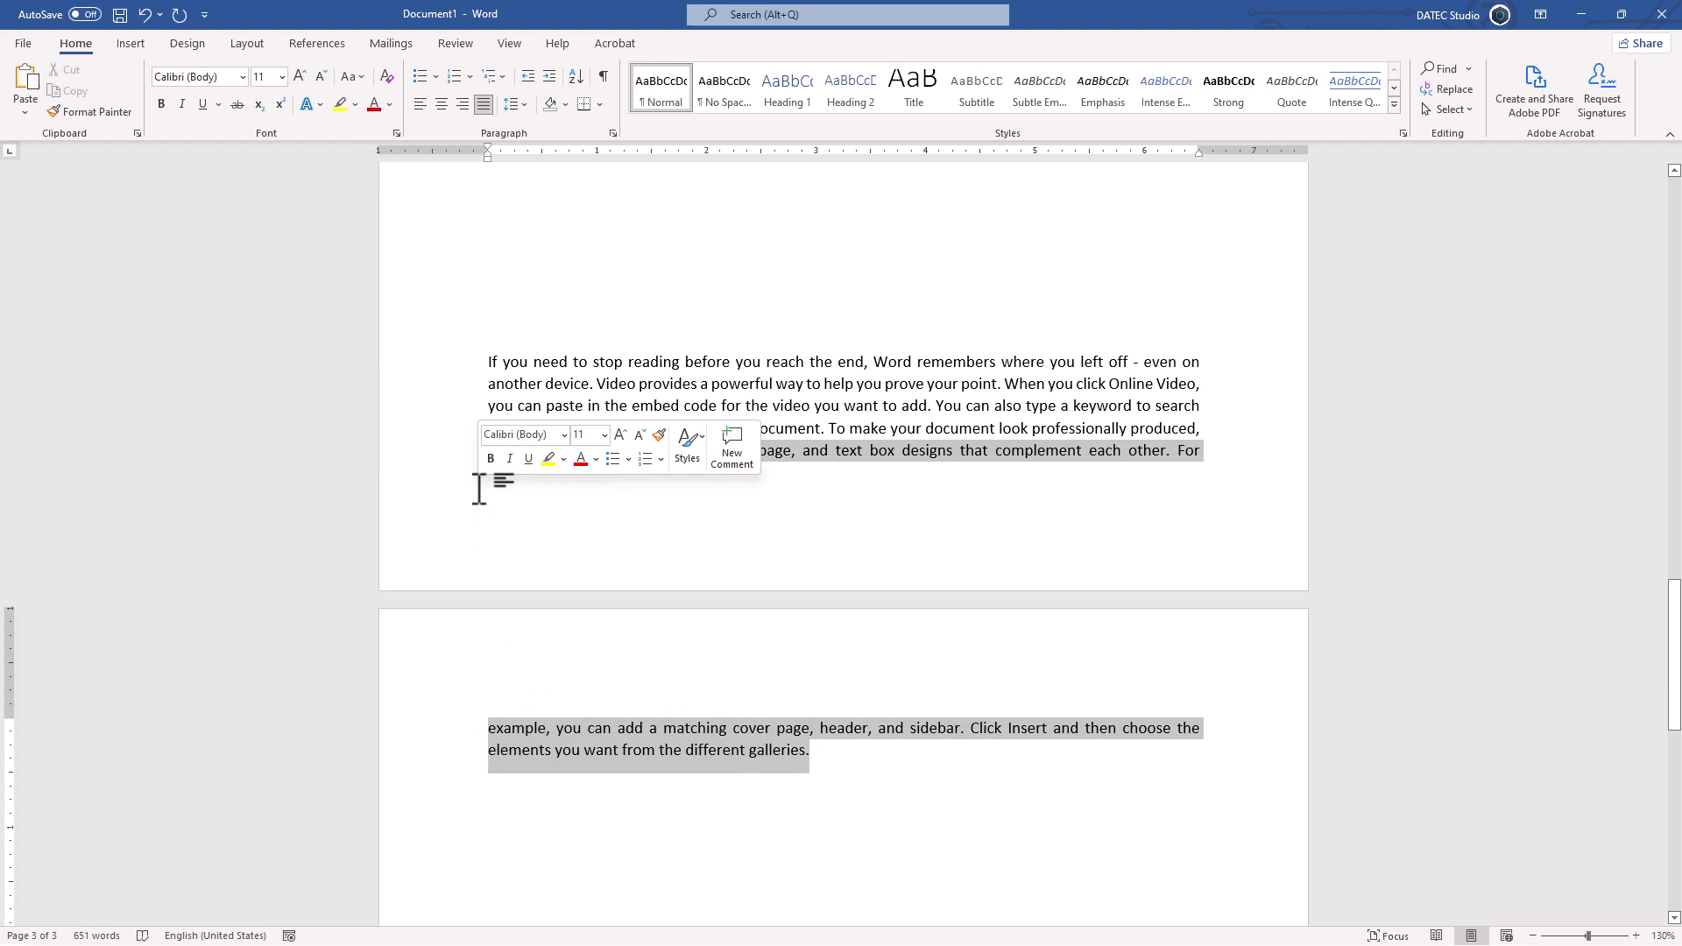
click(805, 756)
click(612, 290)
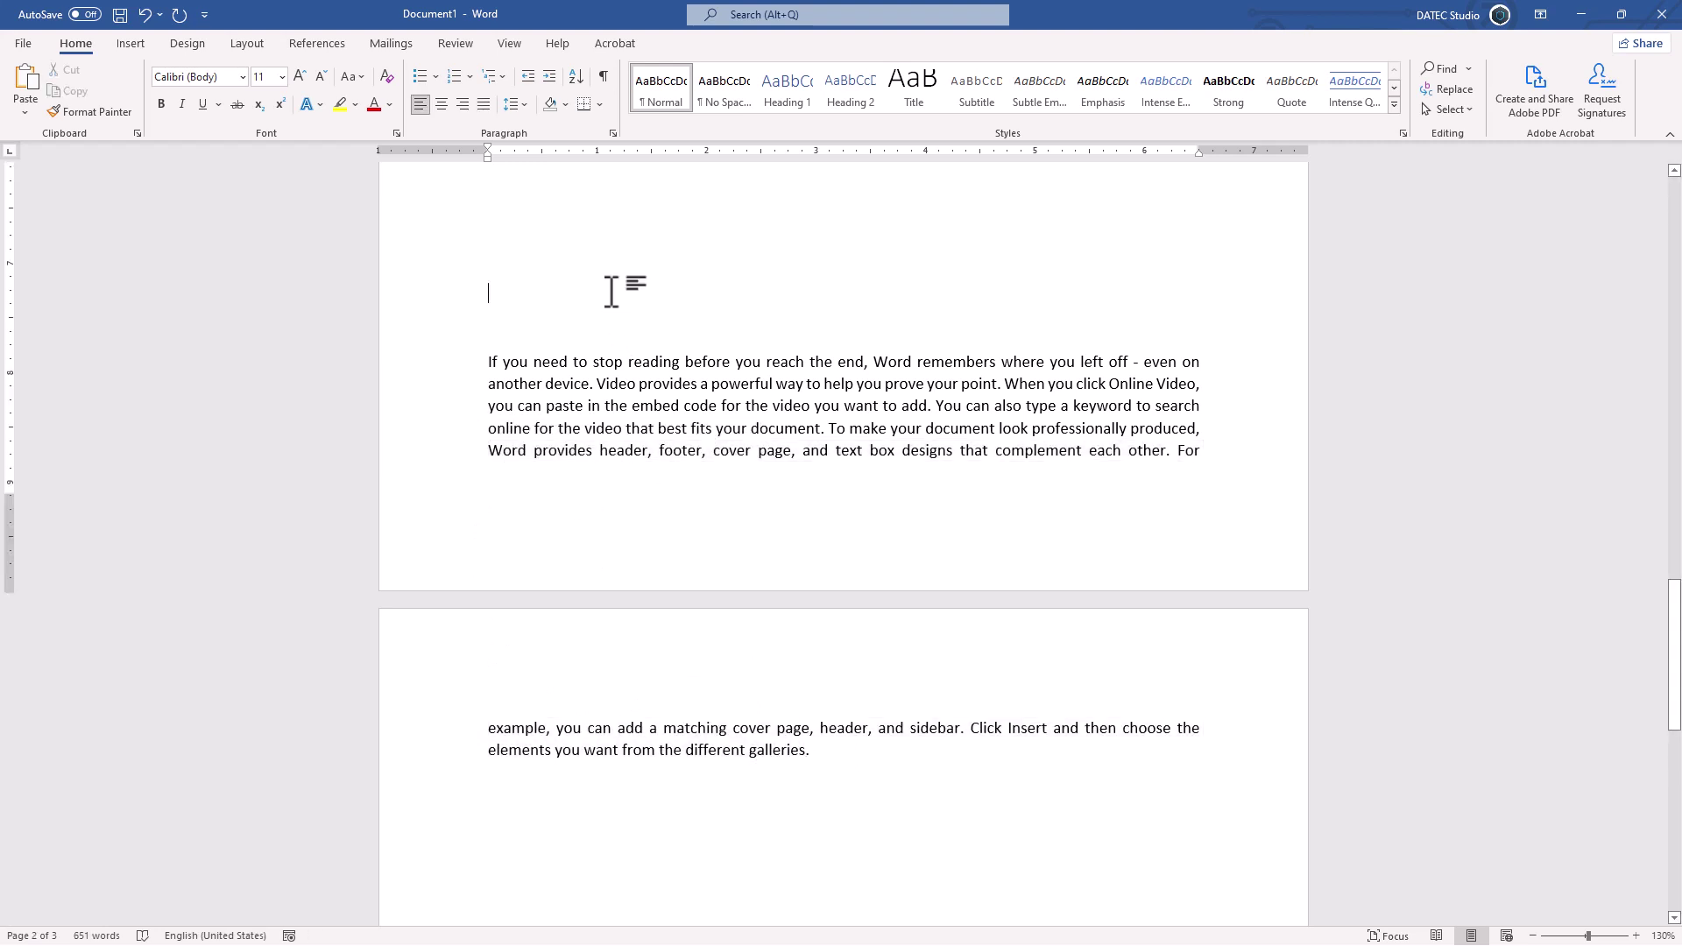
key(Return)
key(Return)
key(Return)
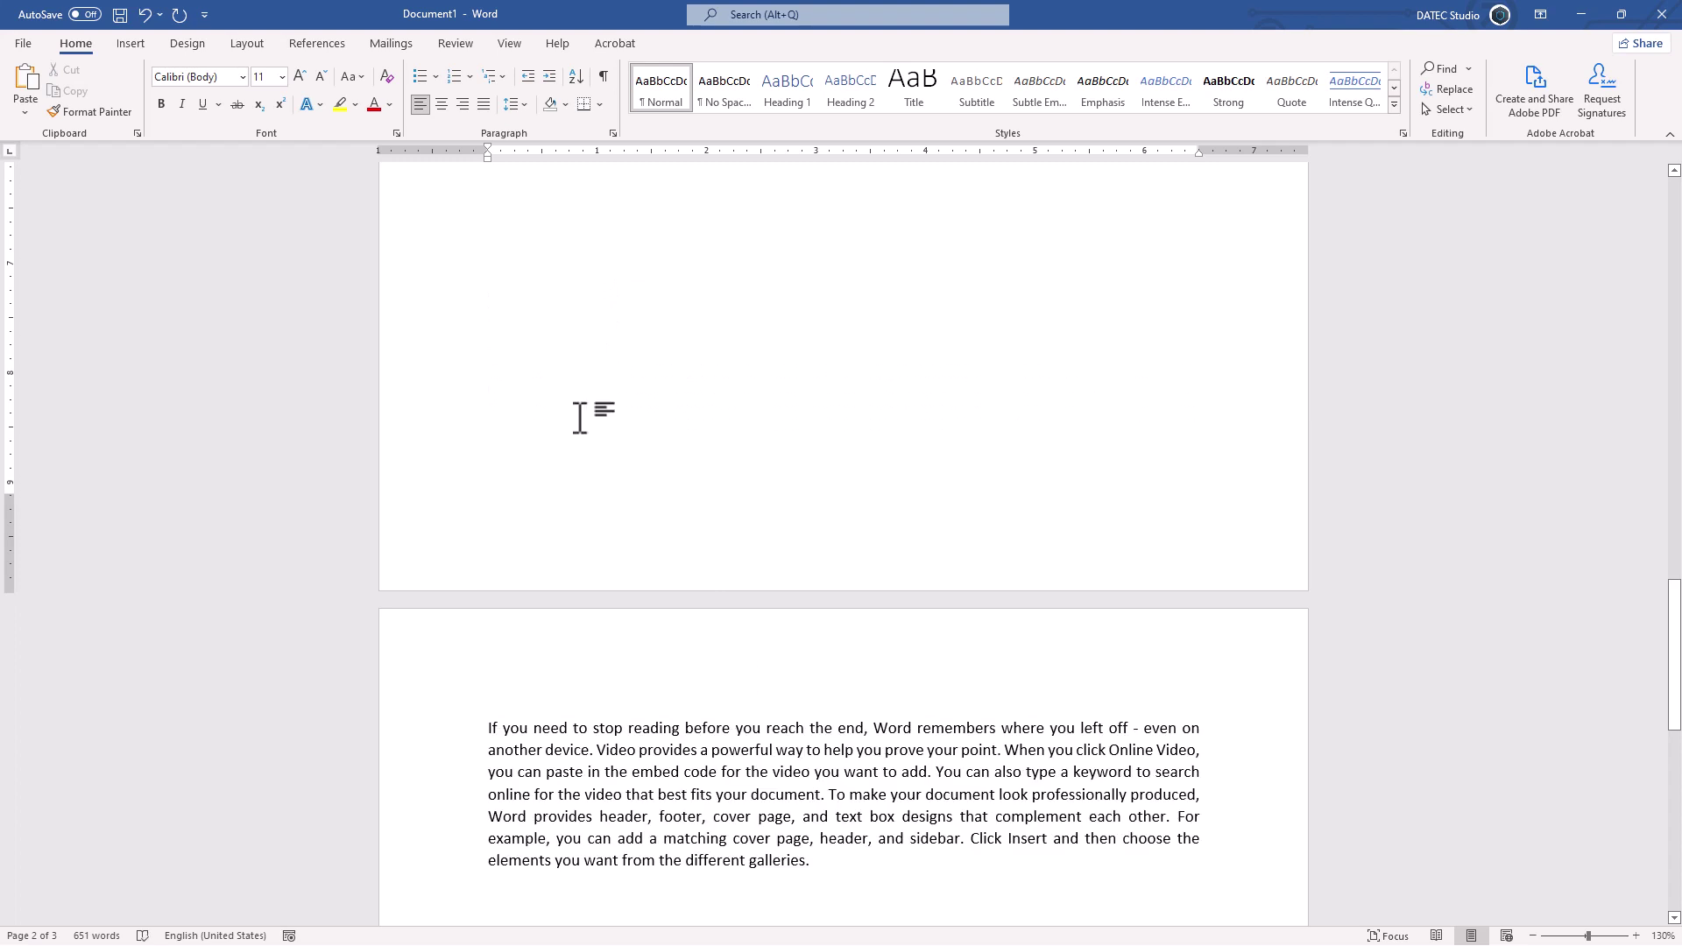
Push the paragraph wholly onto page 3 and verify its first and last lines stayed together
key(Delete)
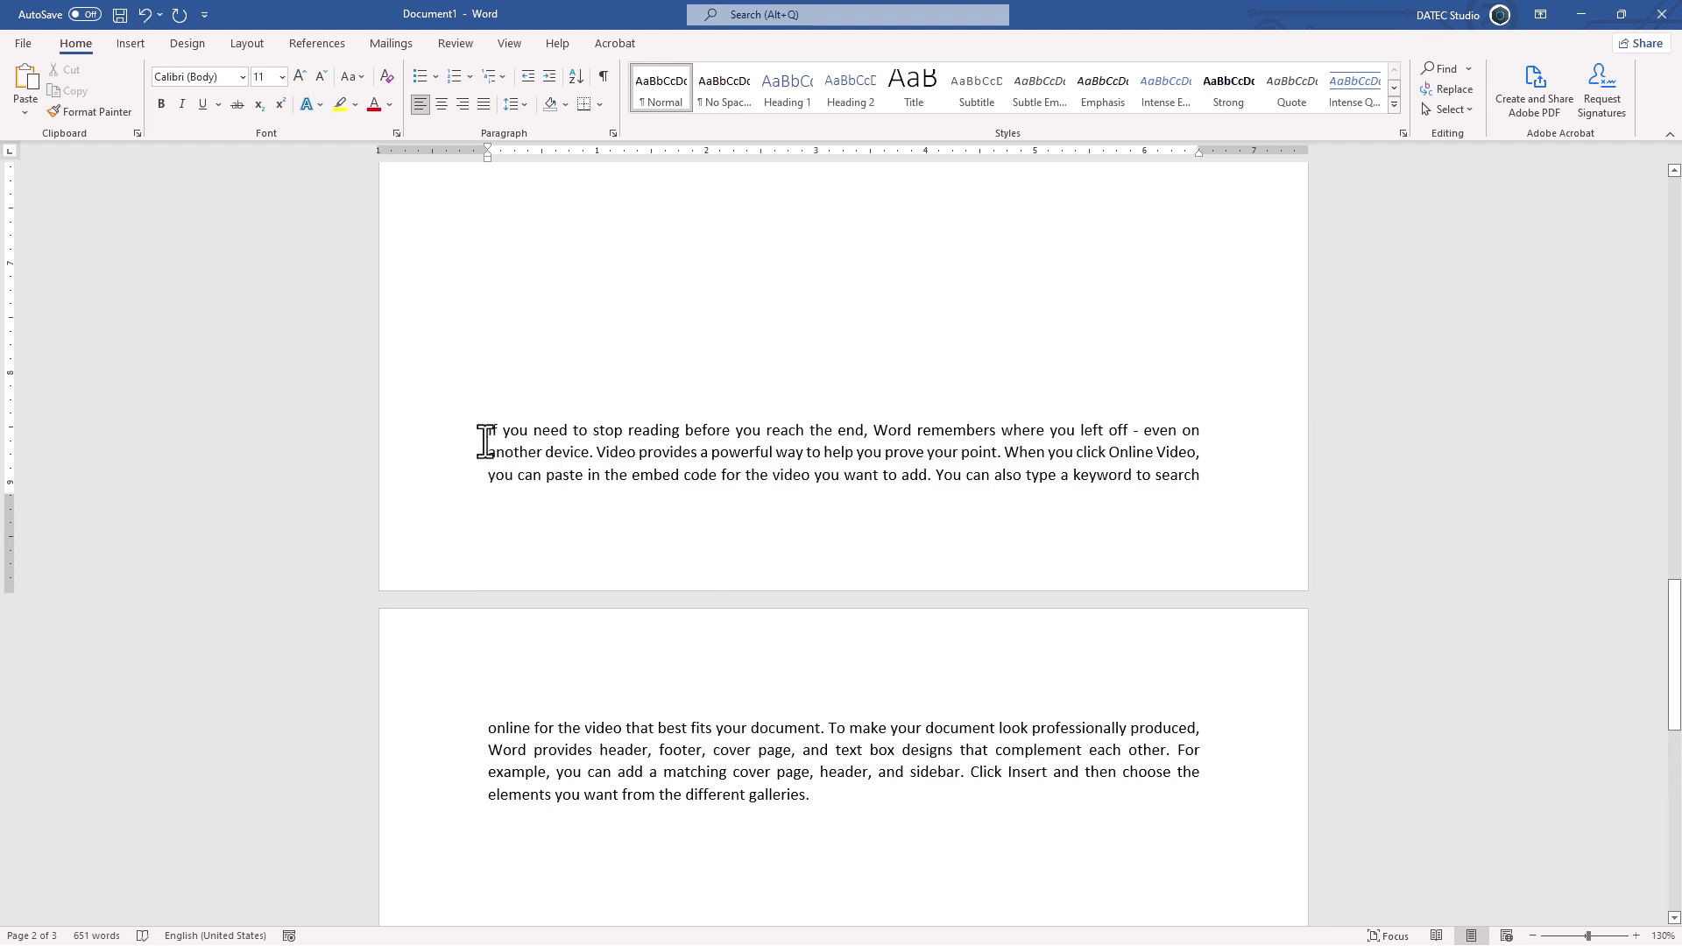
key(Return)
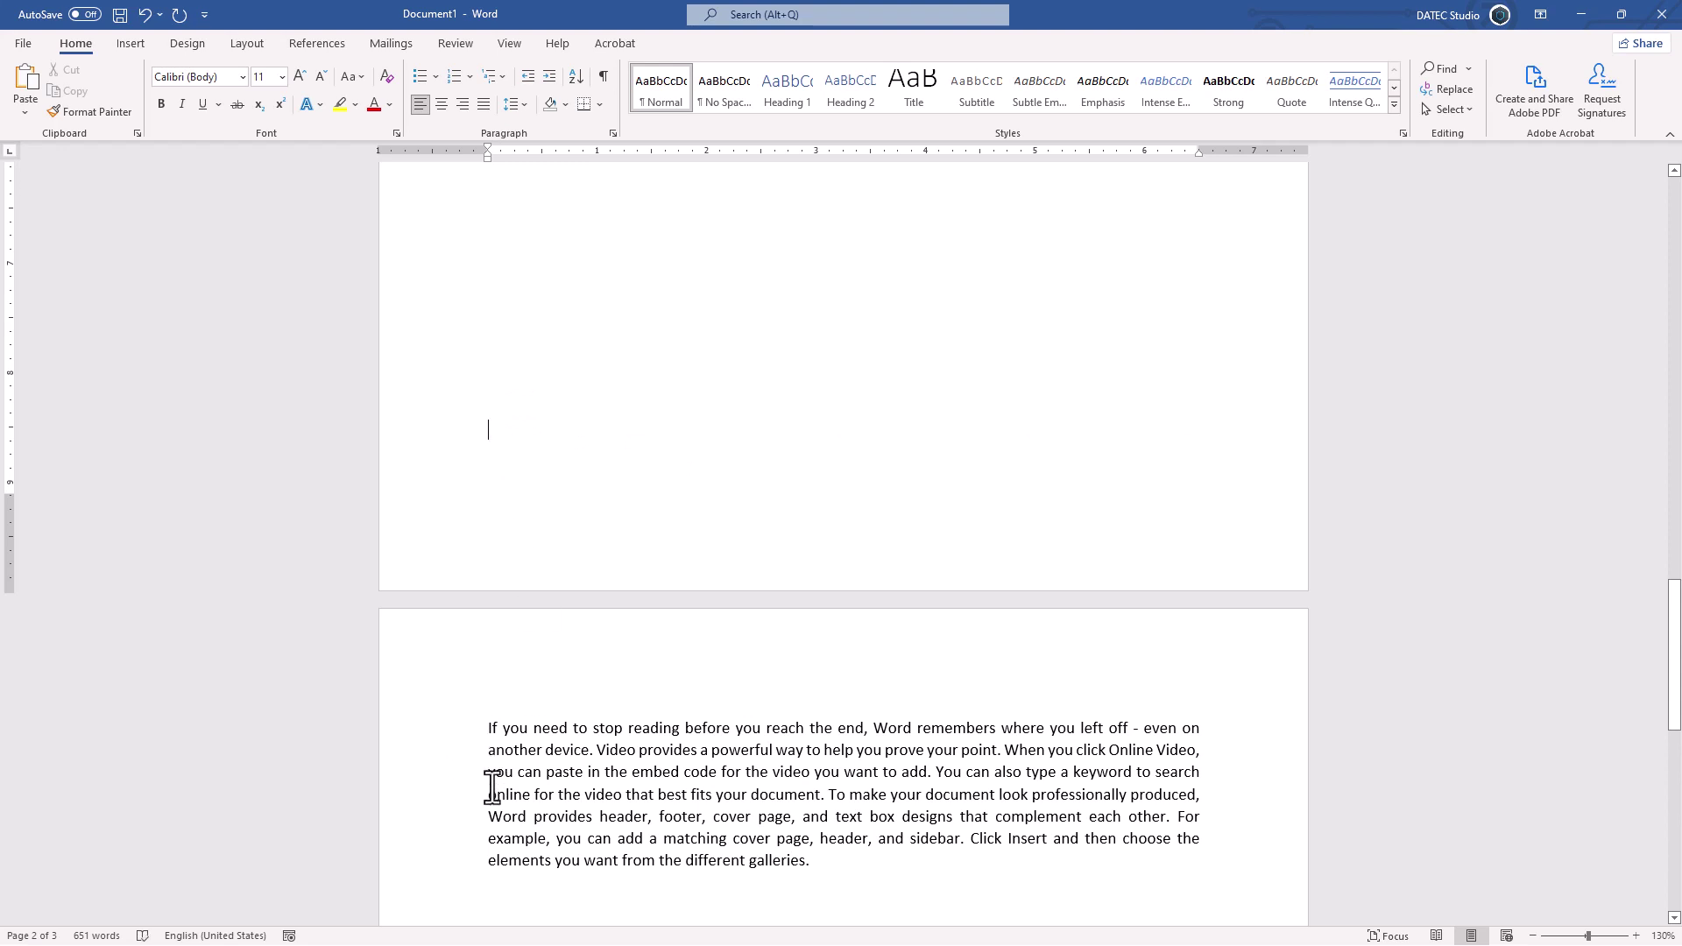
drag(443, 731, 444, 747)
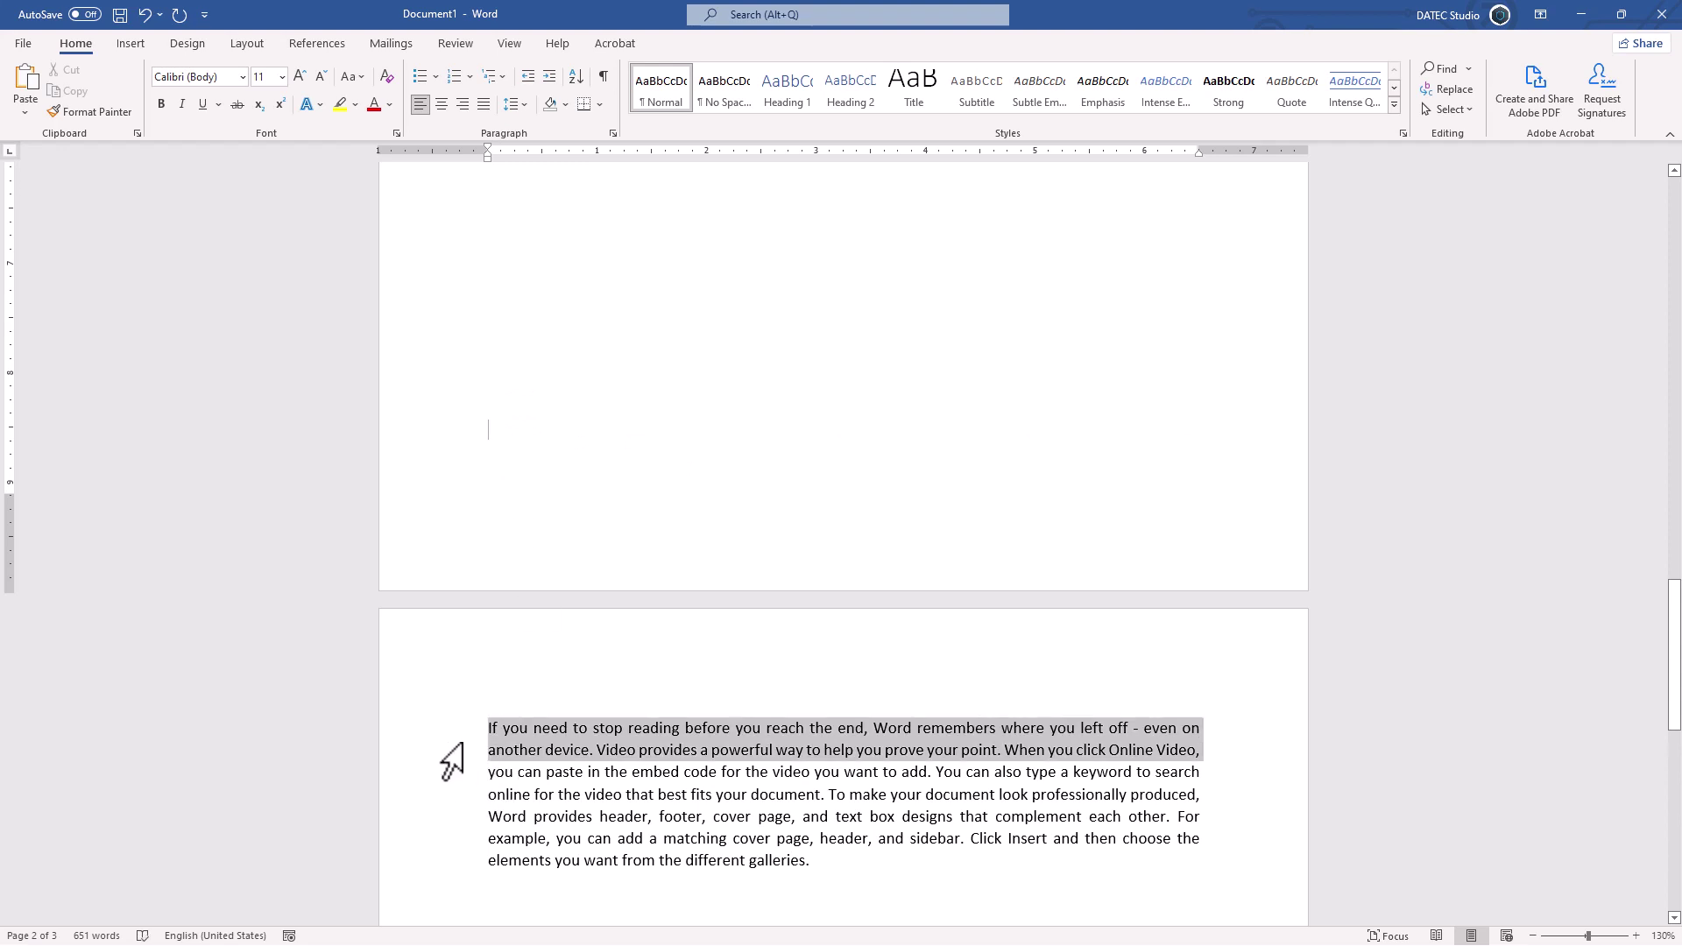
scroll(508, 740, down, 2)
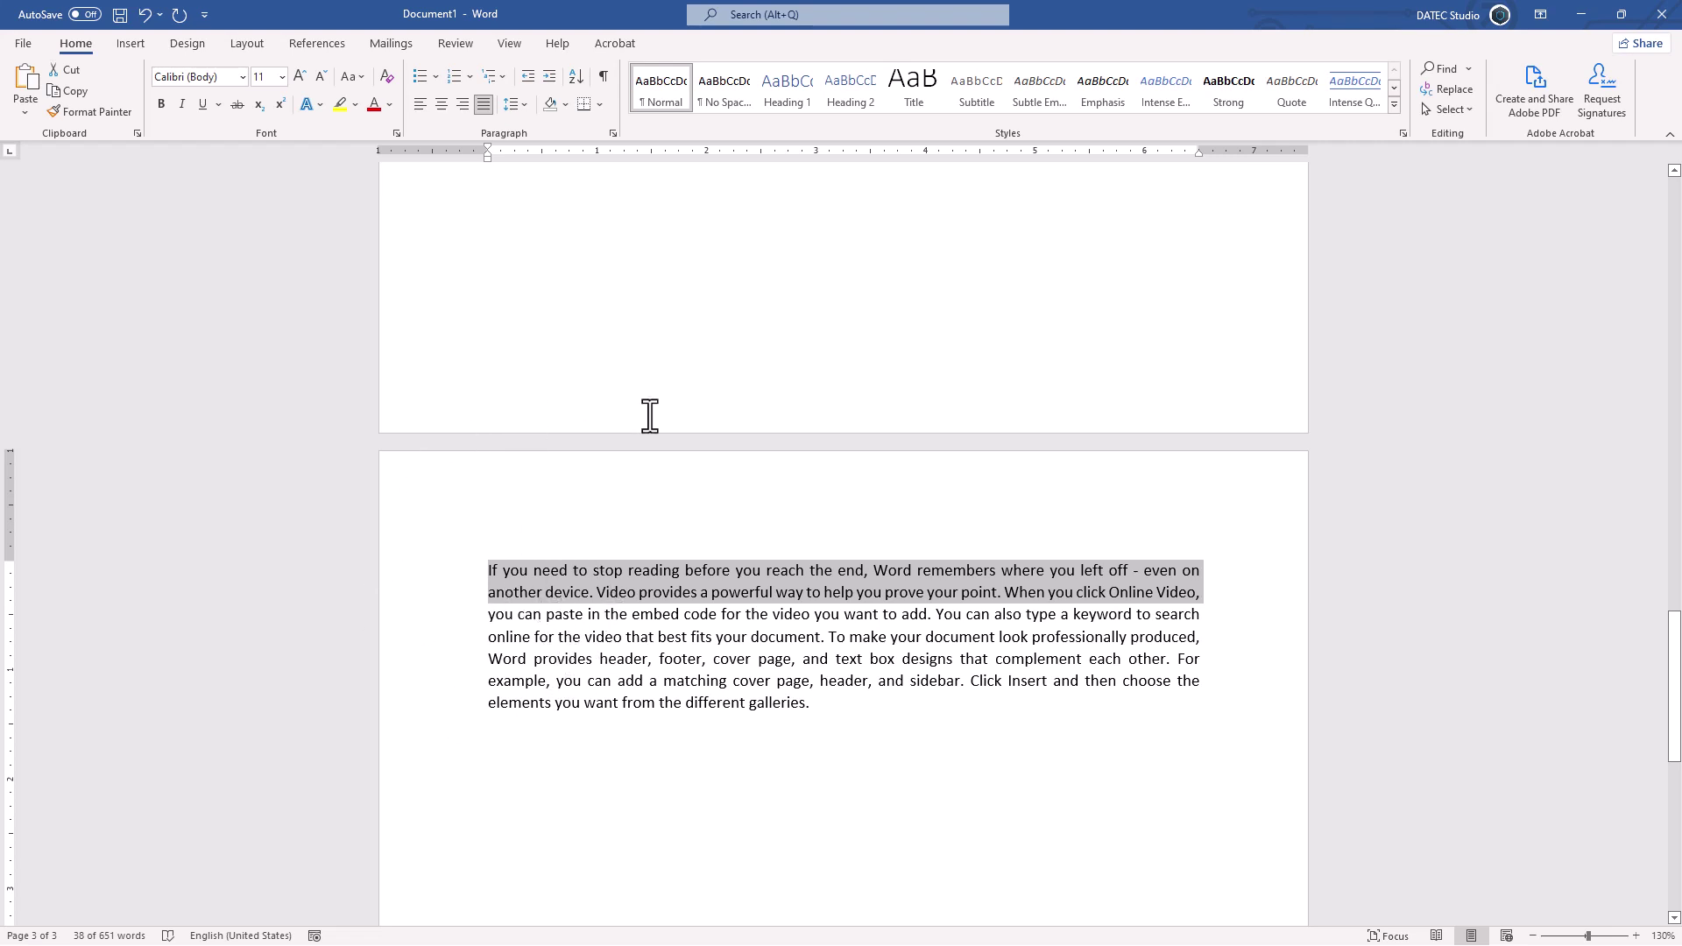
click(549, 569)
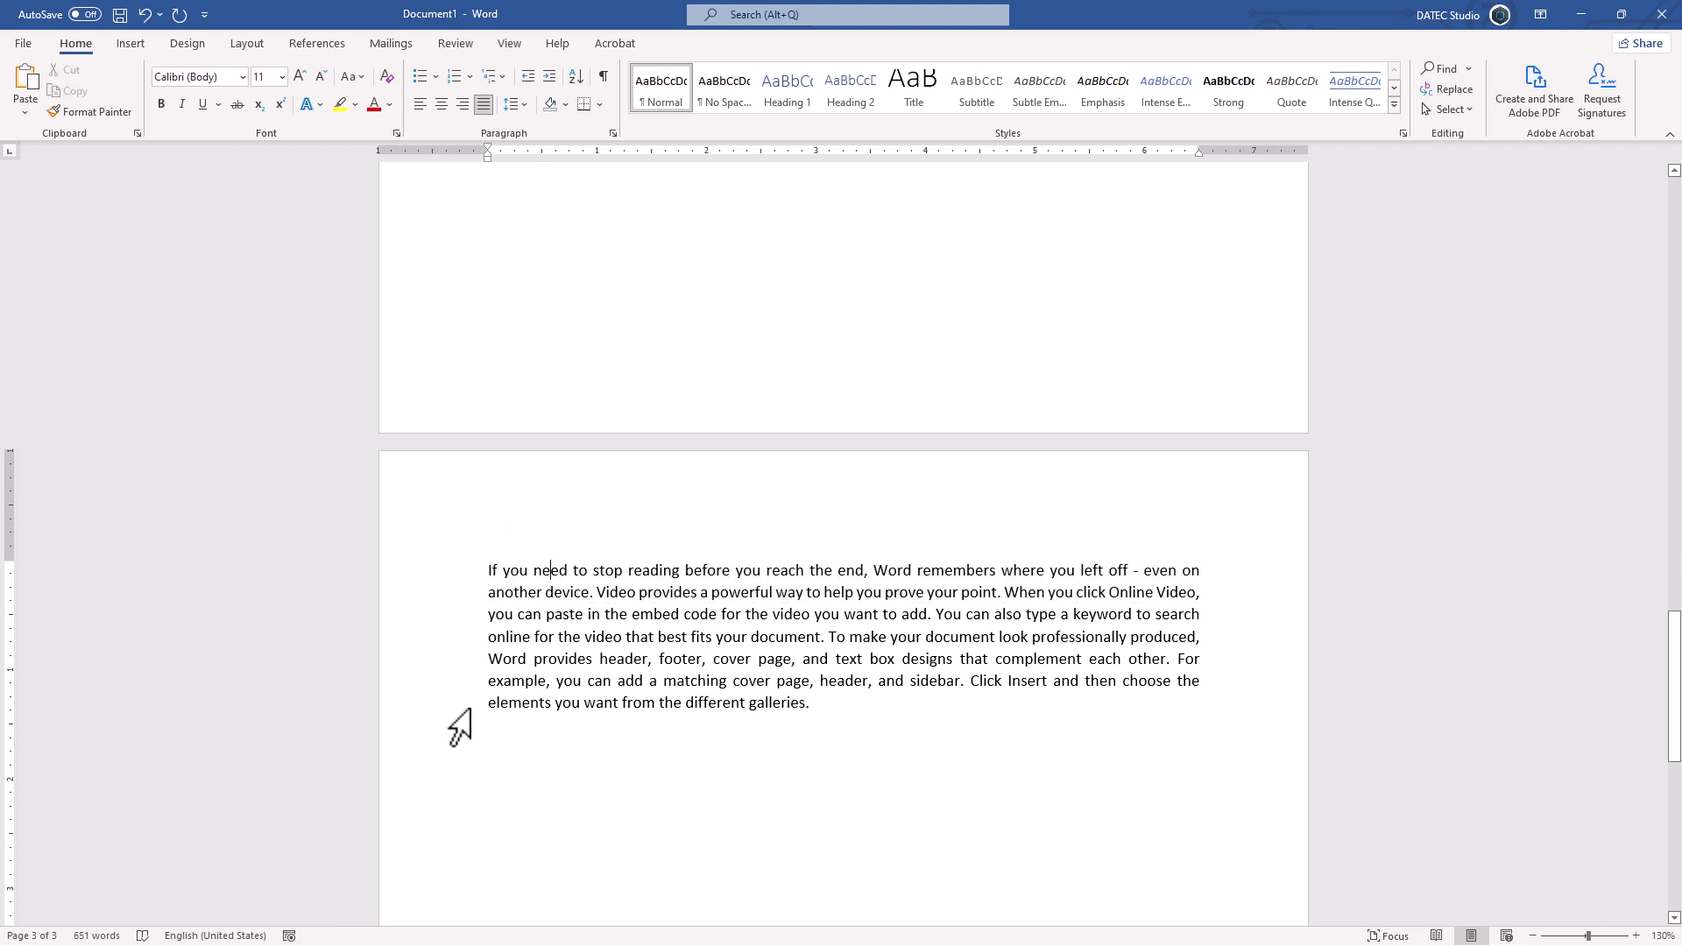
click(471, 710)
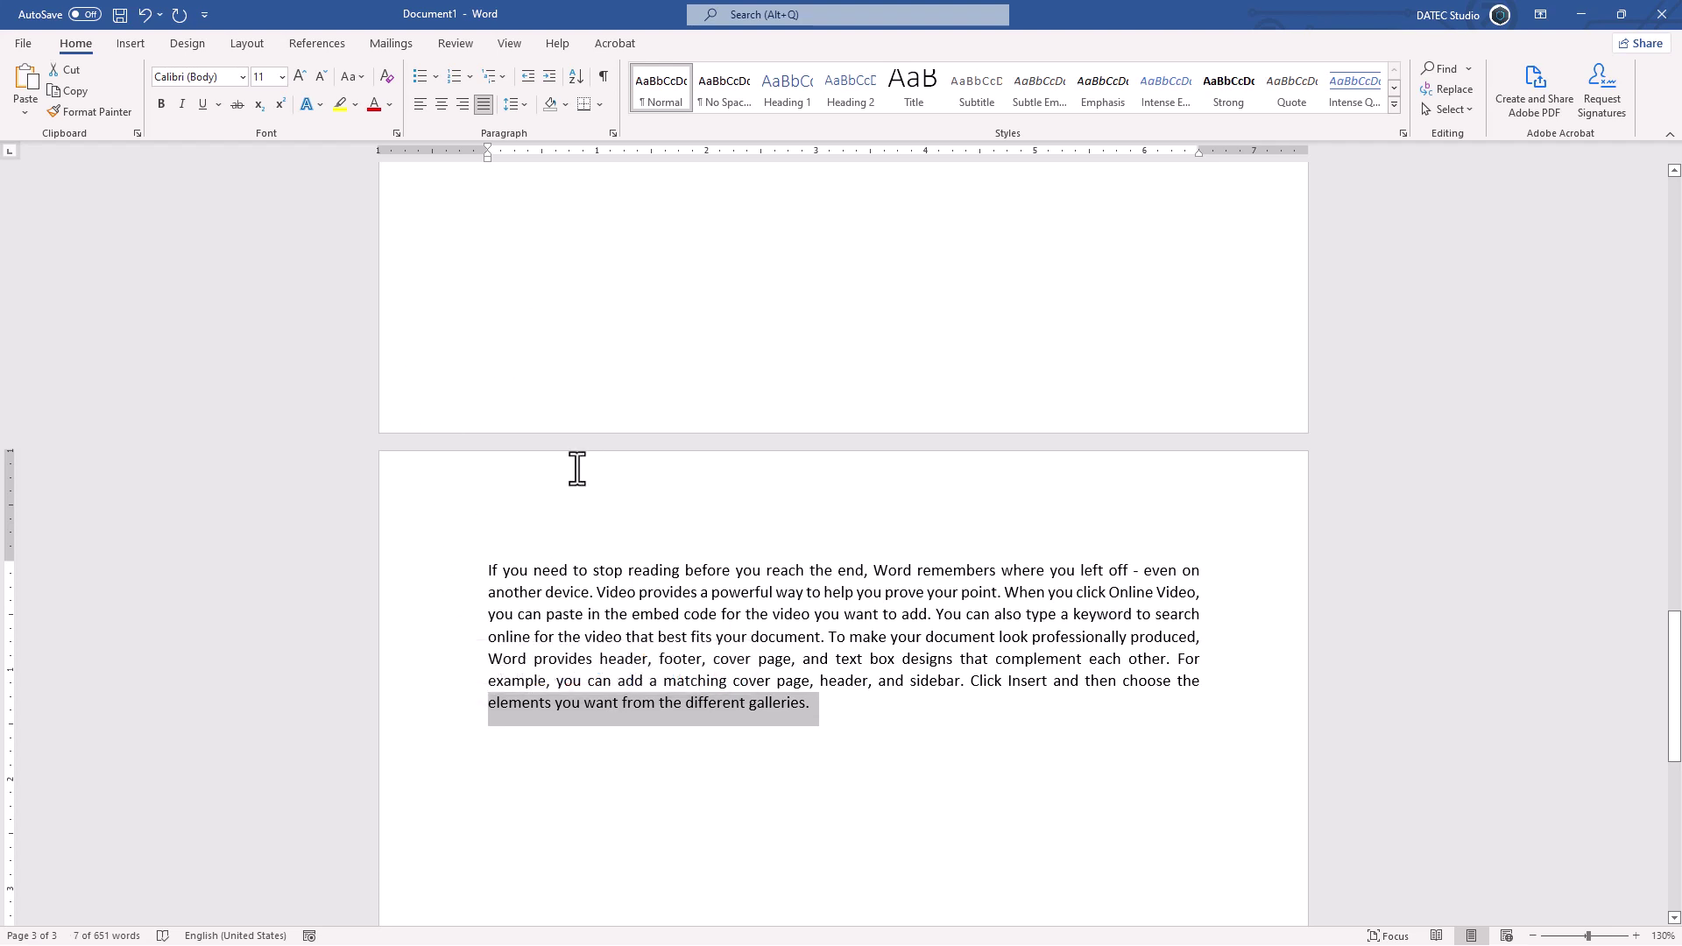
click(837, 708)
click(612, 133)
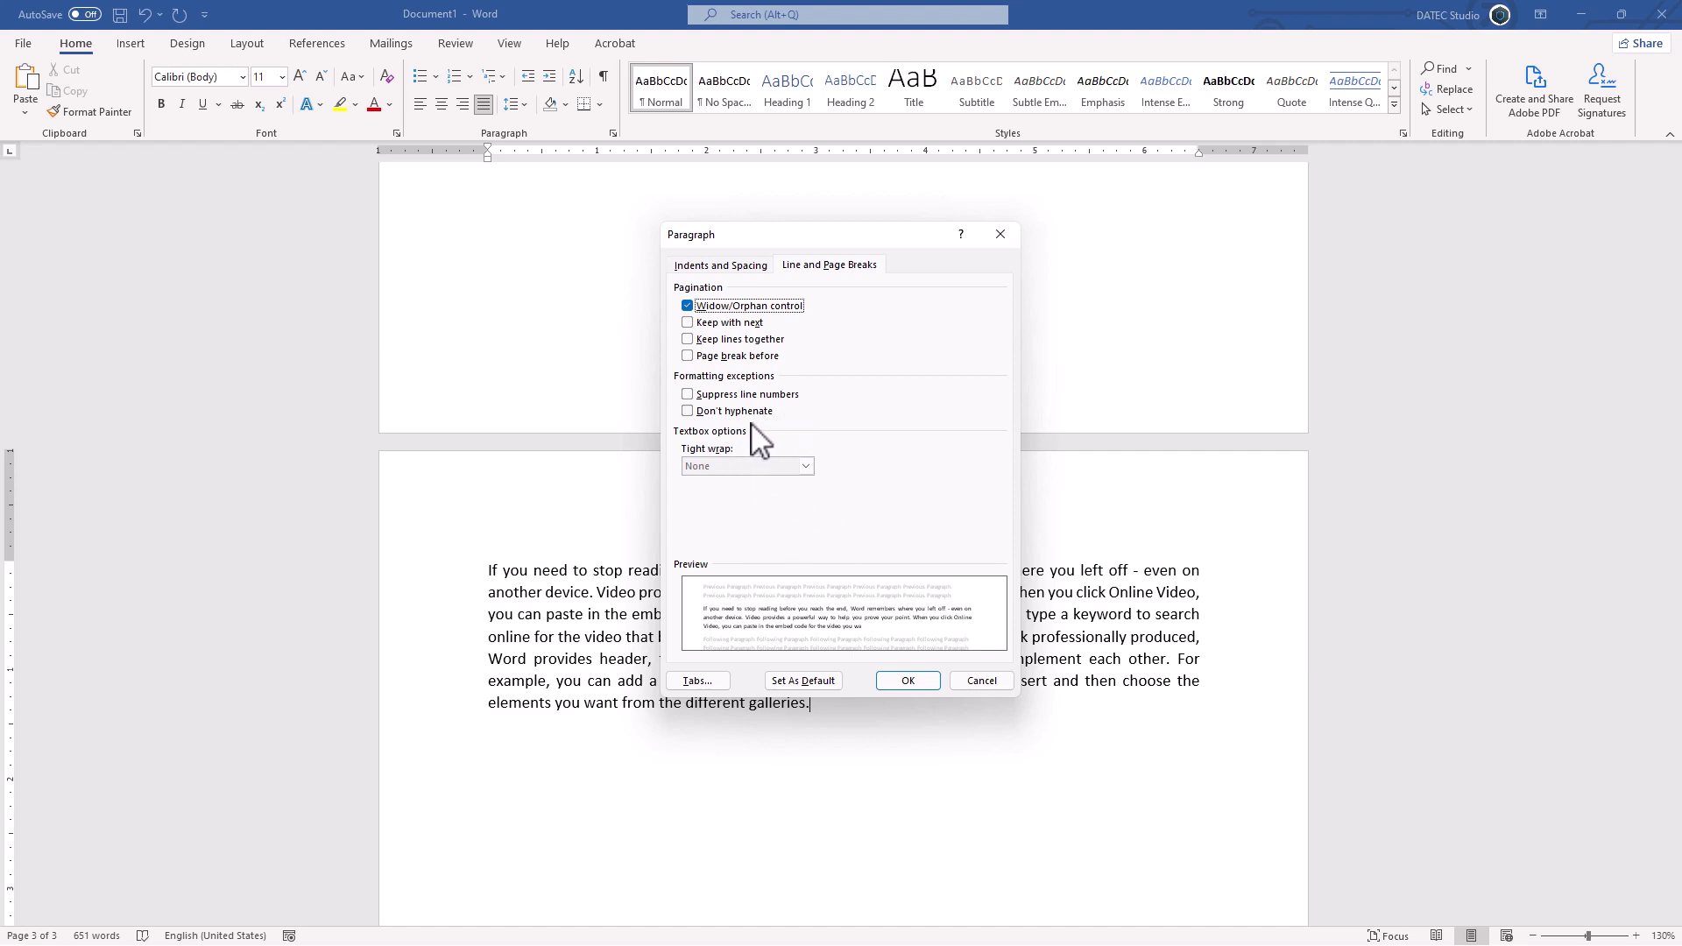
Delete all text, generate ten sample paragraphs with =rand(10,8), and select everything
click(979, 678)
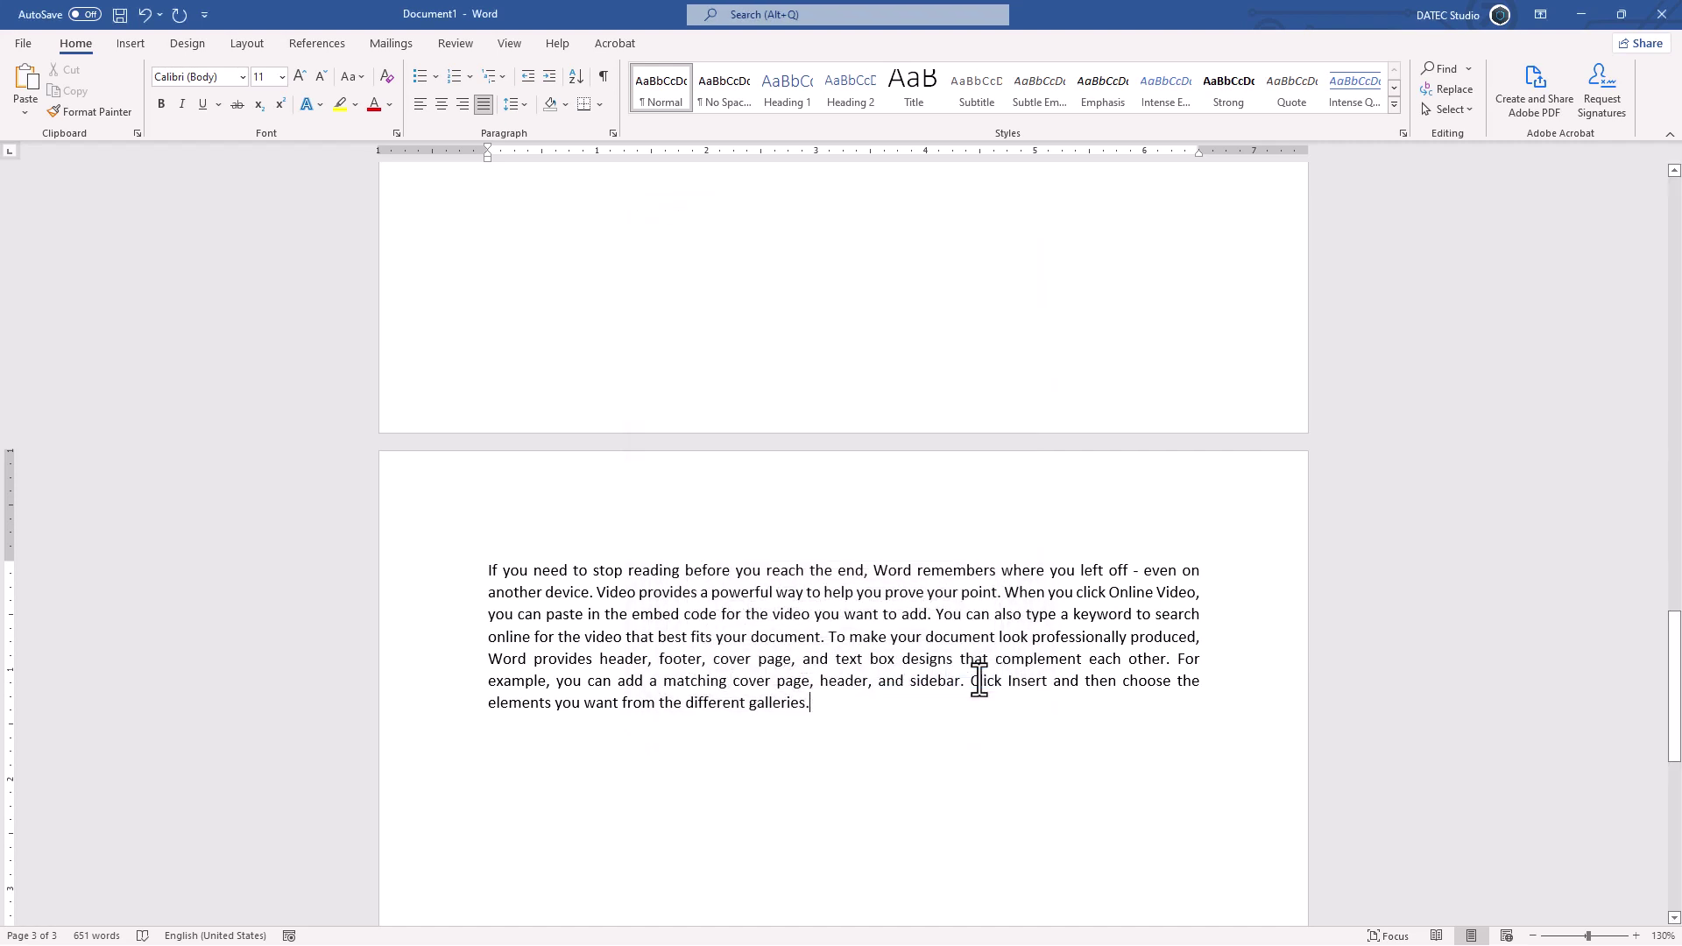
key(ctrl+a)
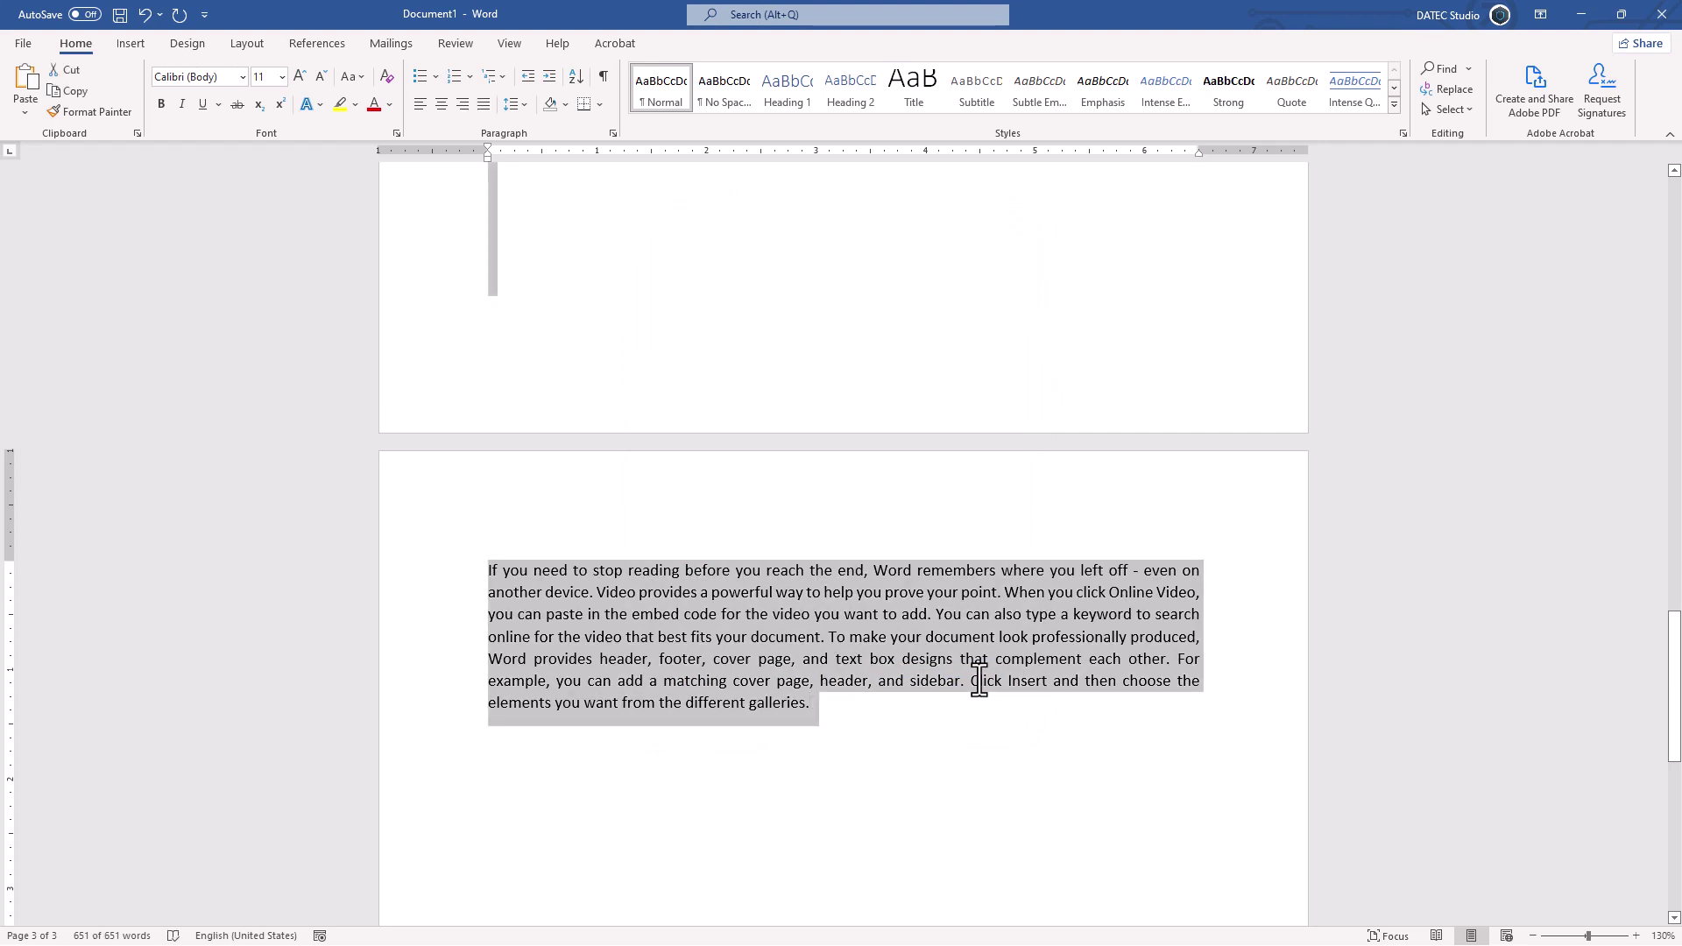
key(Delete)
text(rand(10)
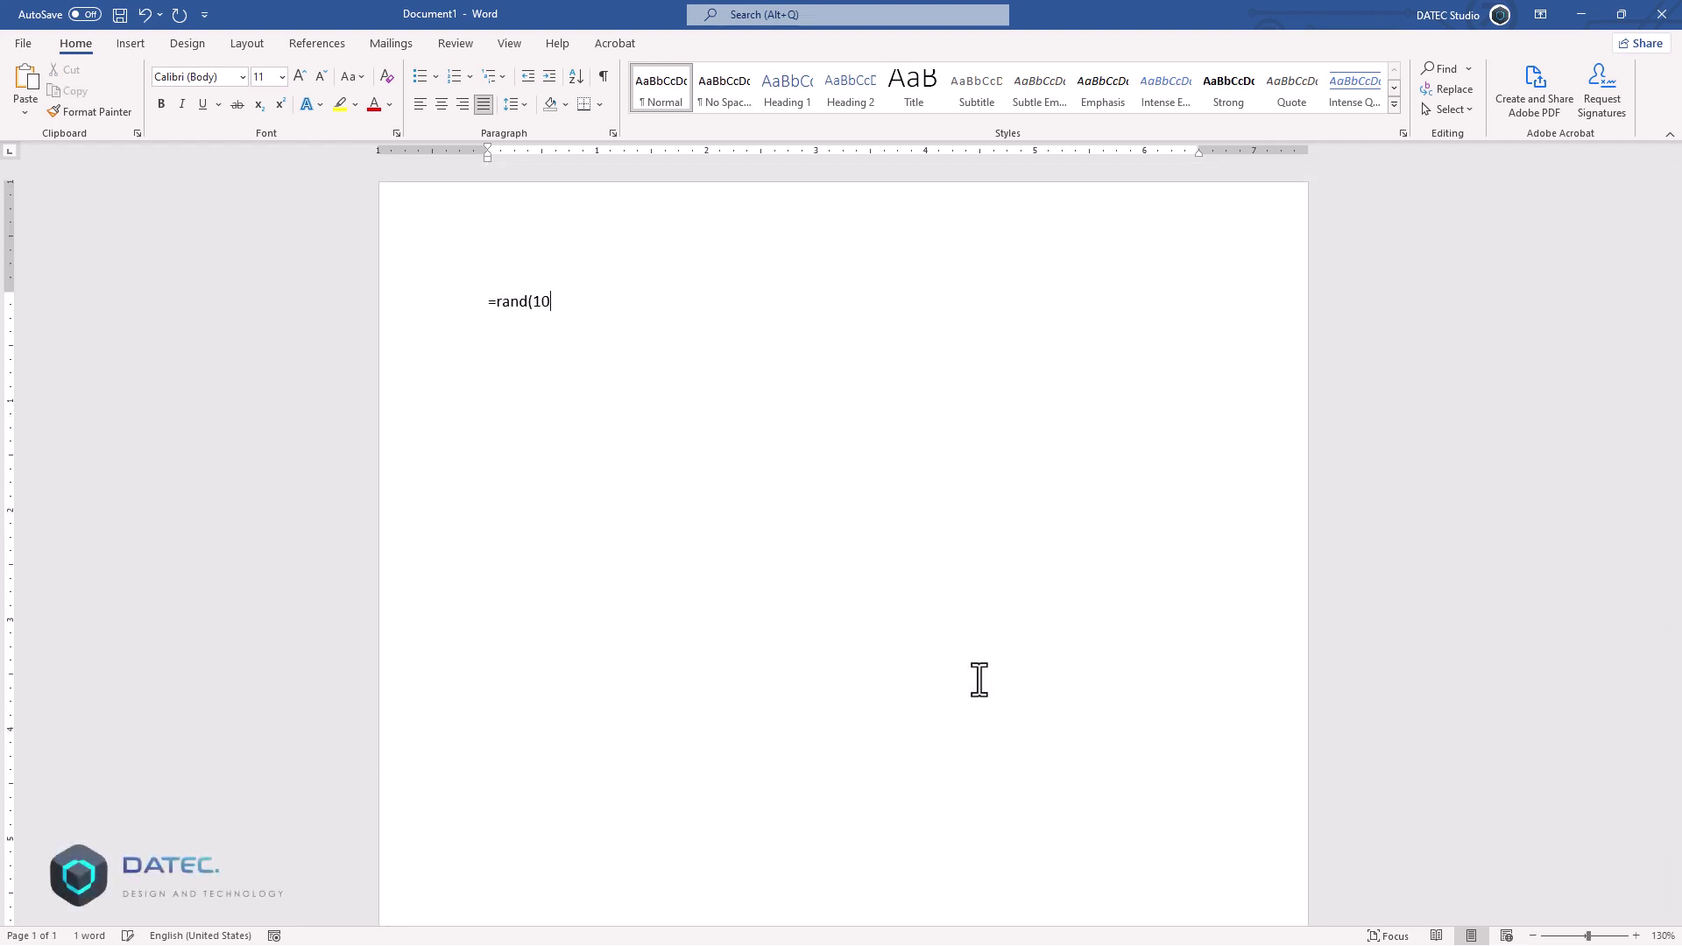
text())
key(Return)
key(ctrl+a)
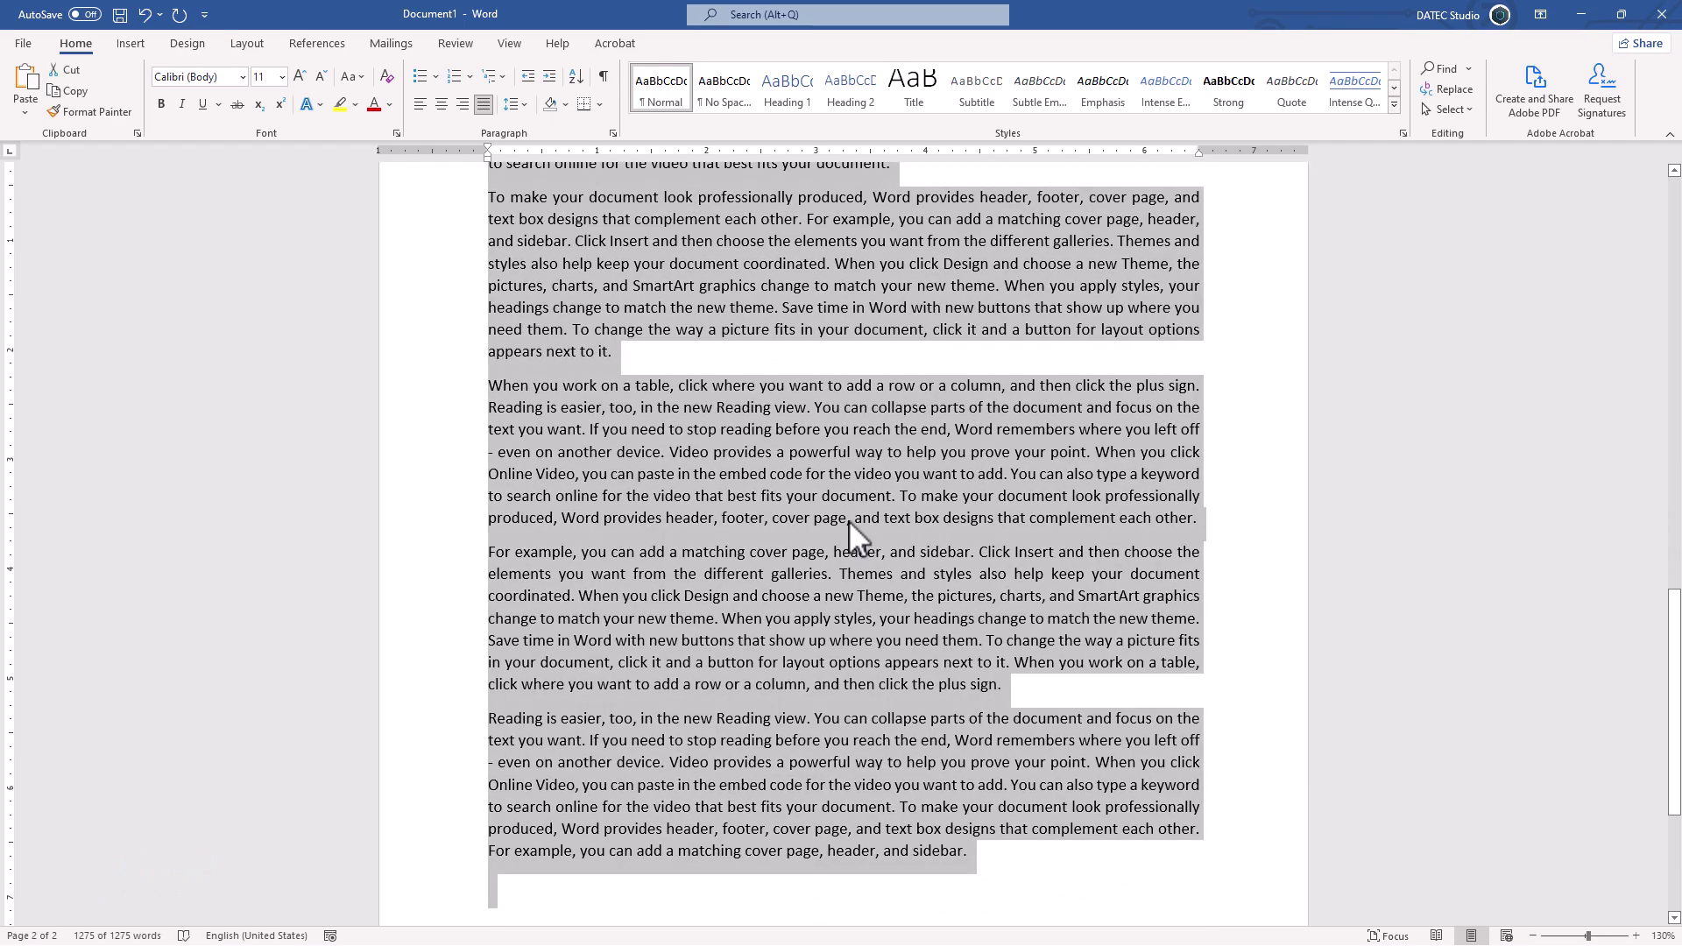
Left-align the selected text and set Layout hyphenation to Automatic
click(418, 108)
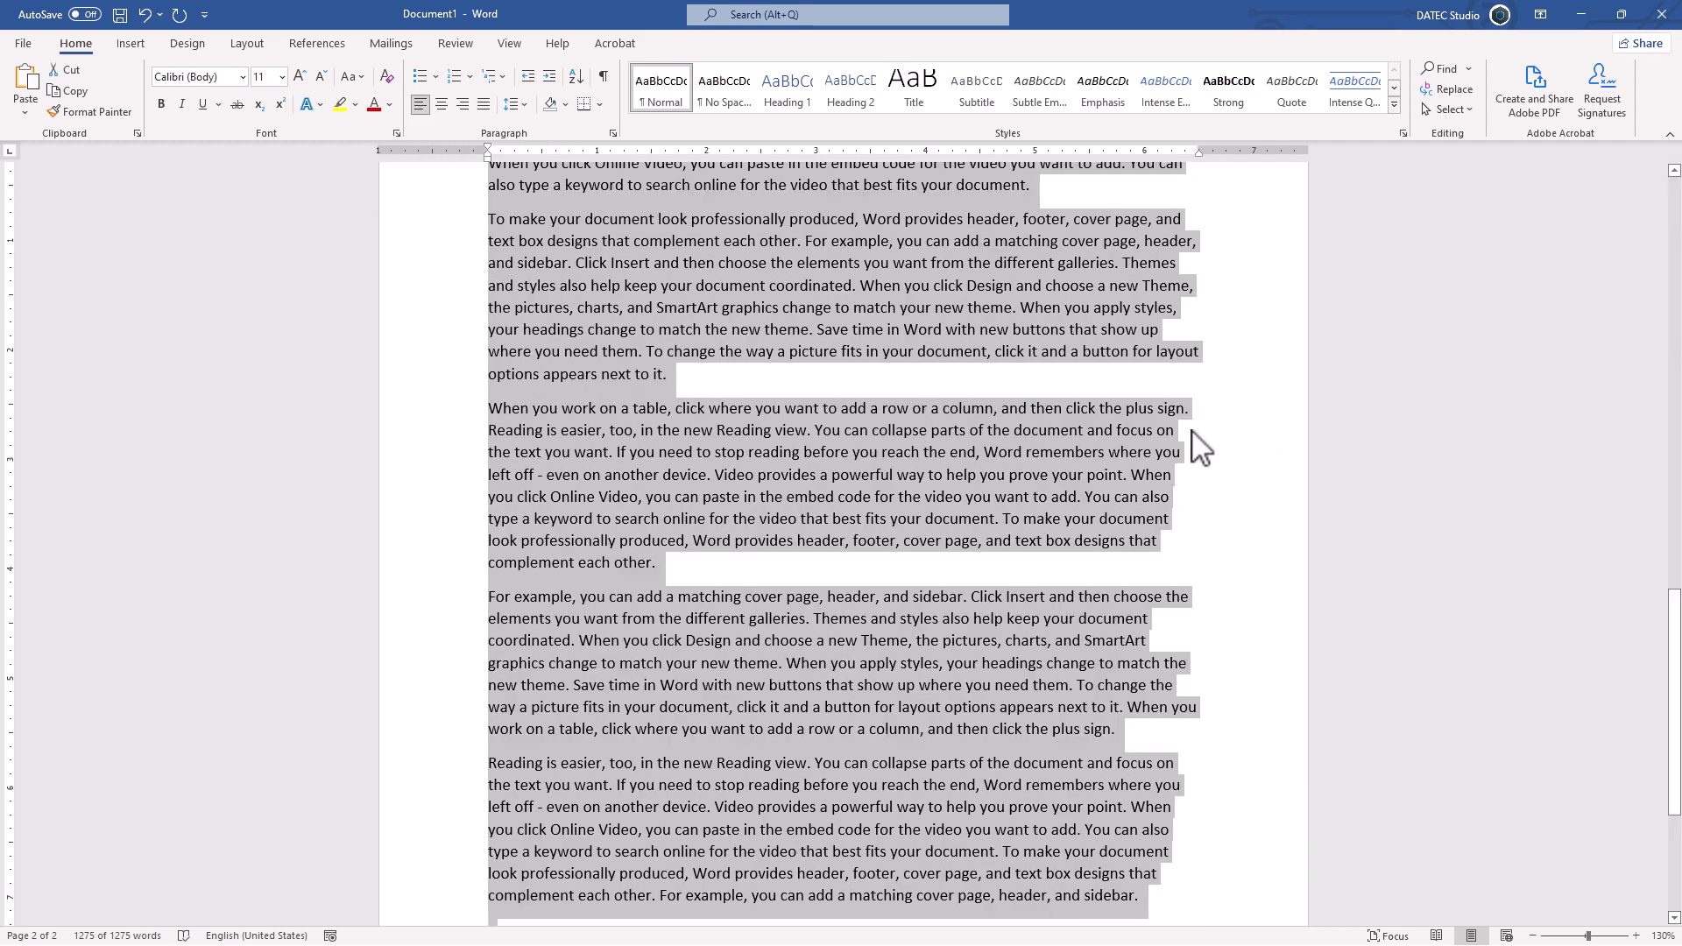
click(250, 44)
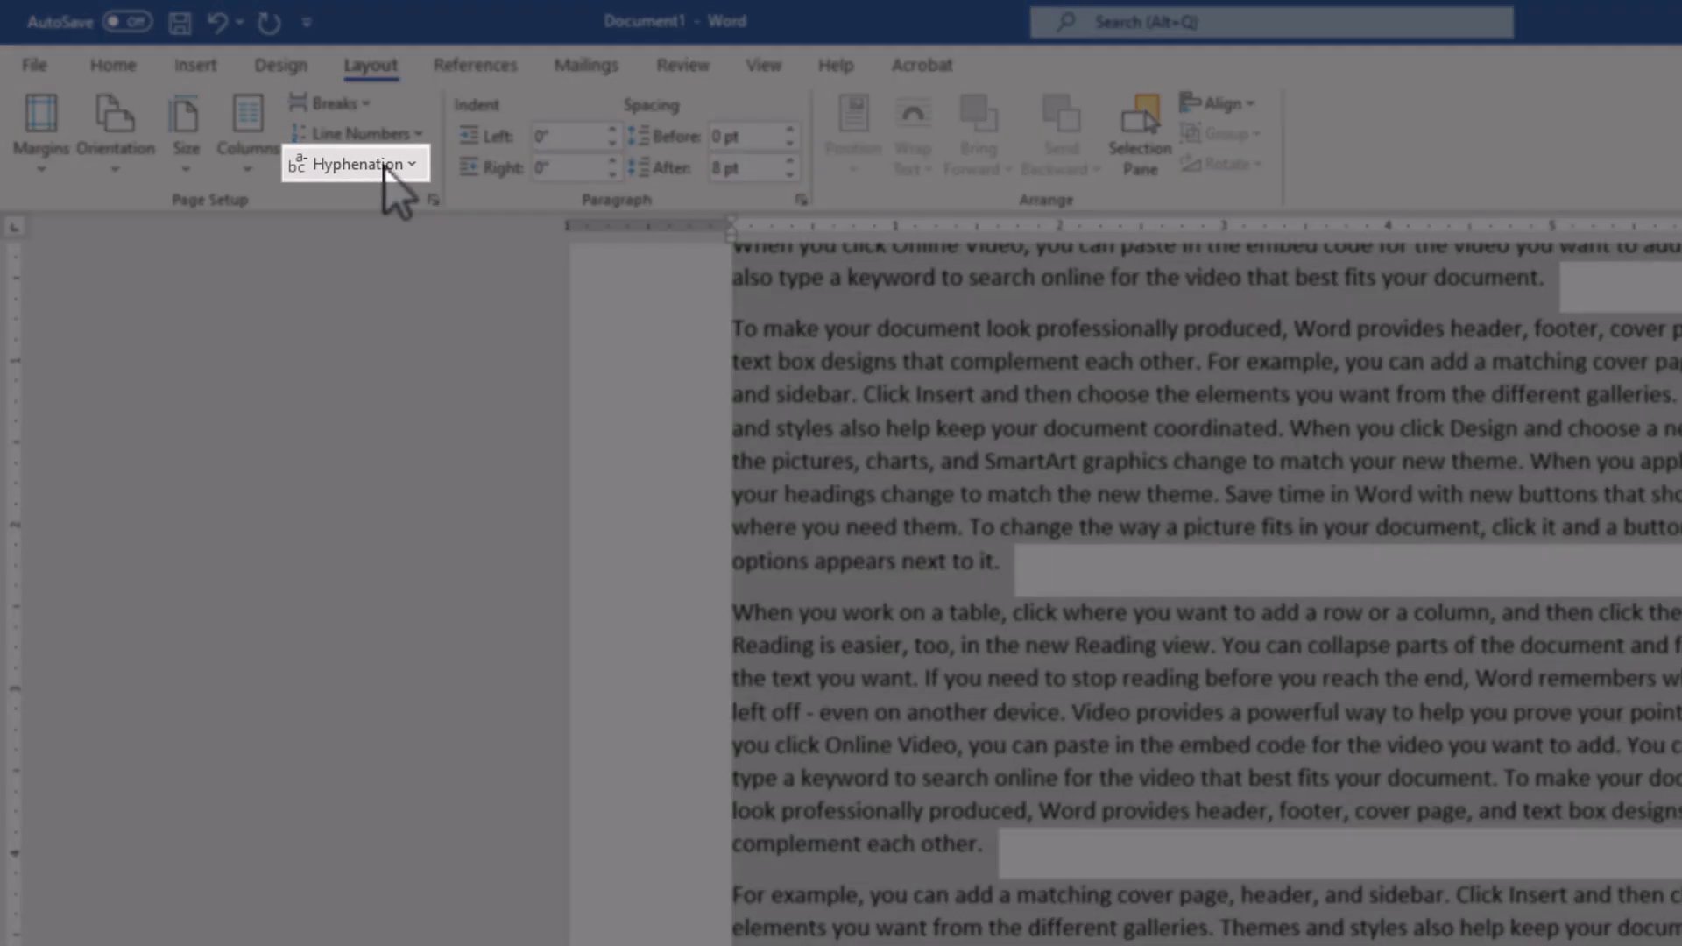
click(386, 169)
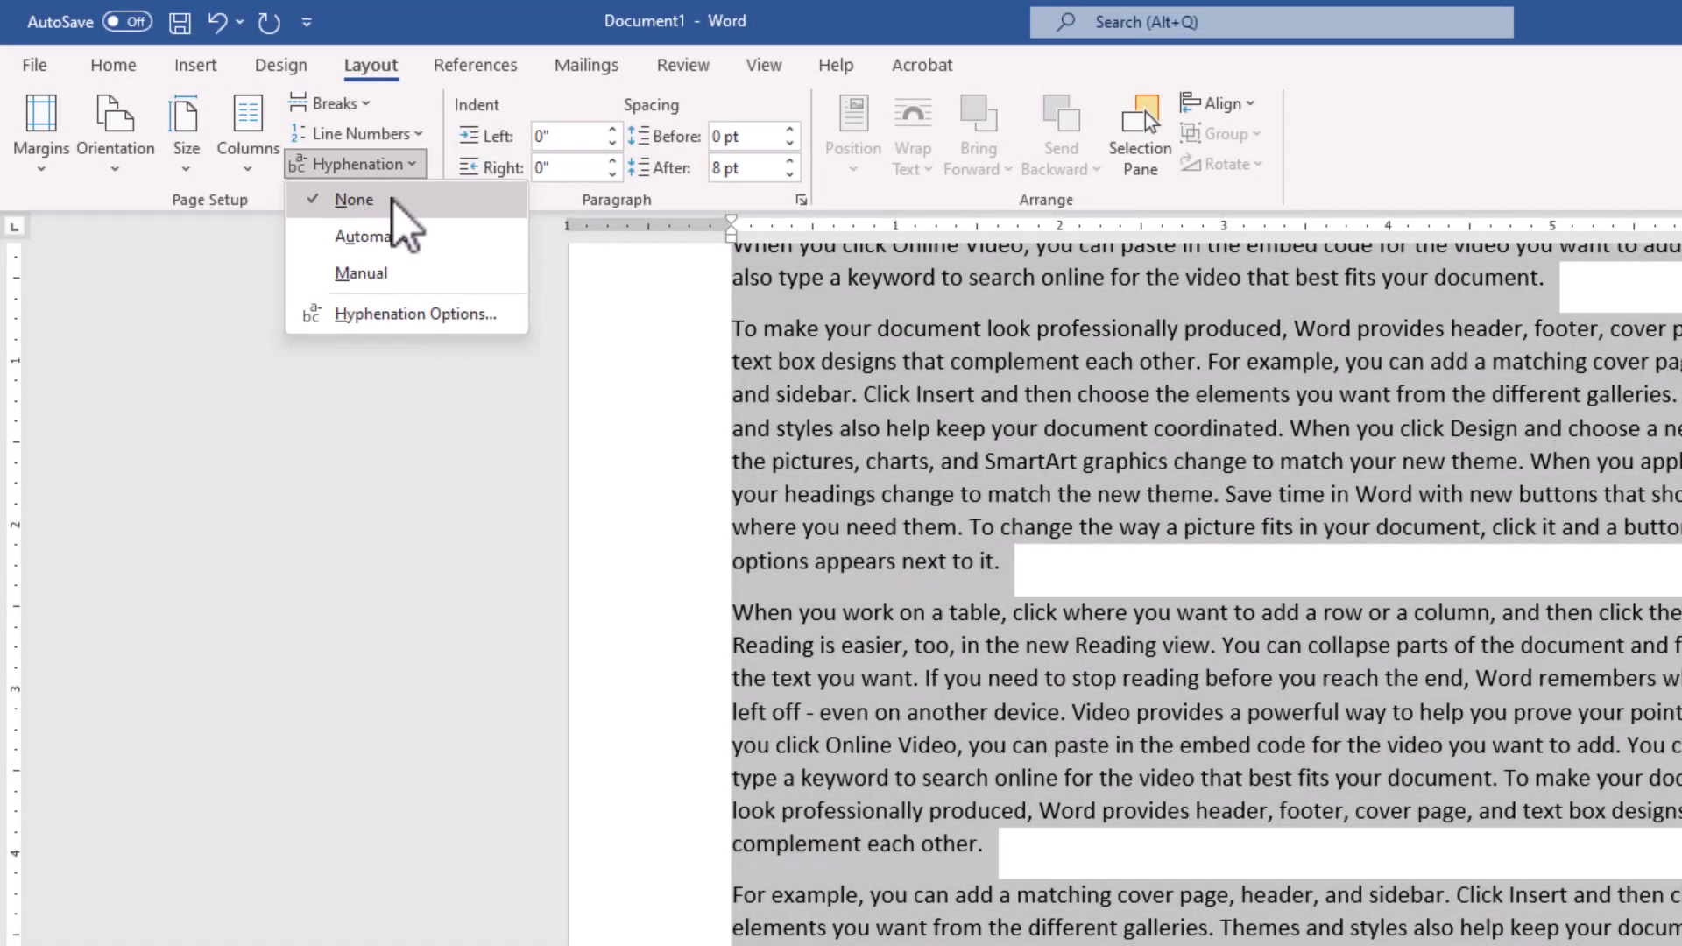
click(429, 240)
scroll(896, 511, up, 3)
scroll(920, 420, up, 2)
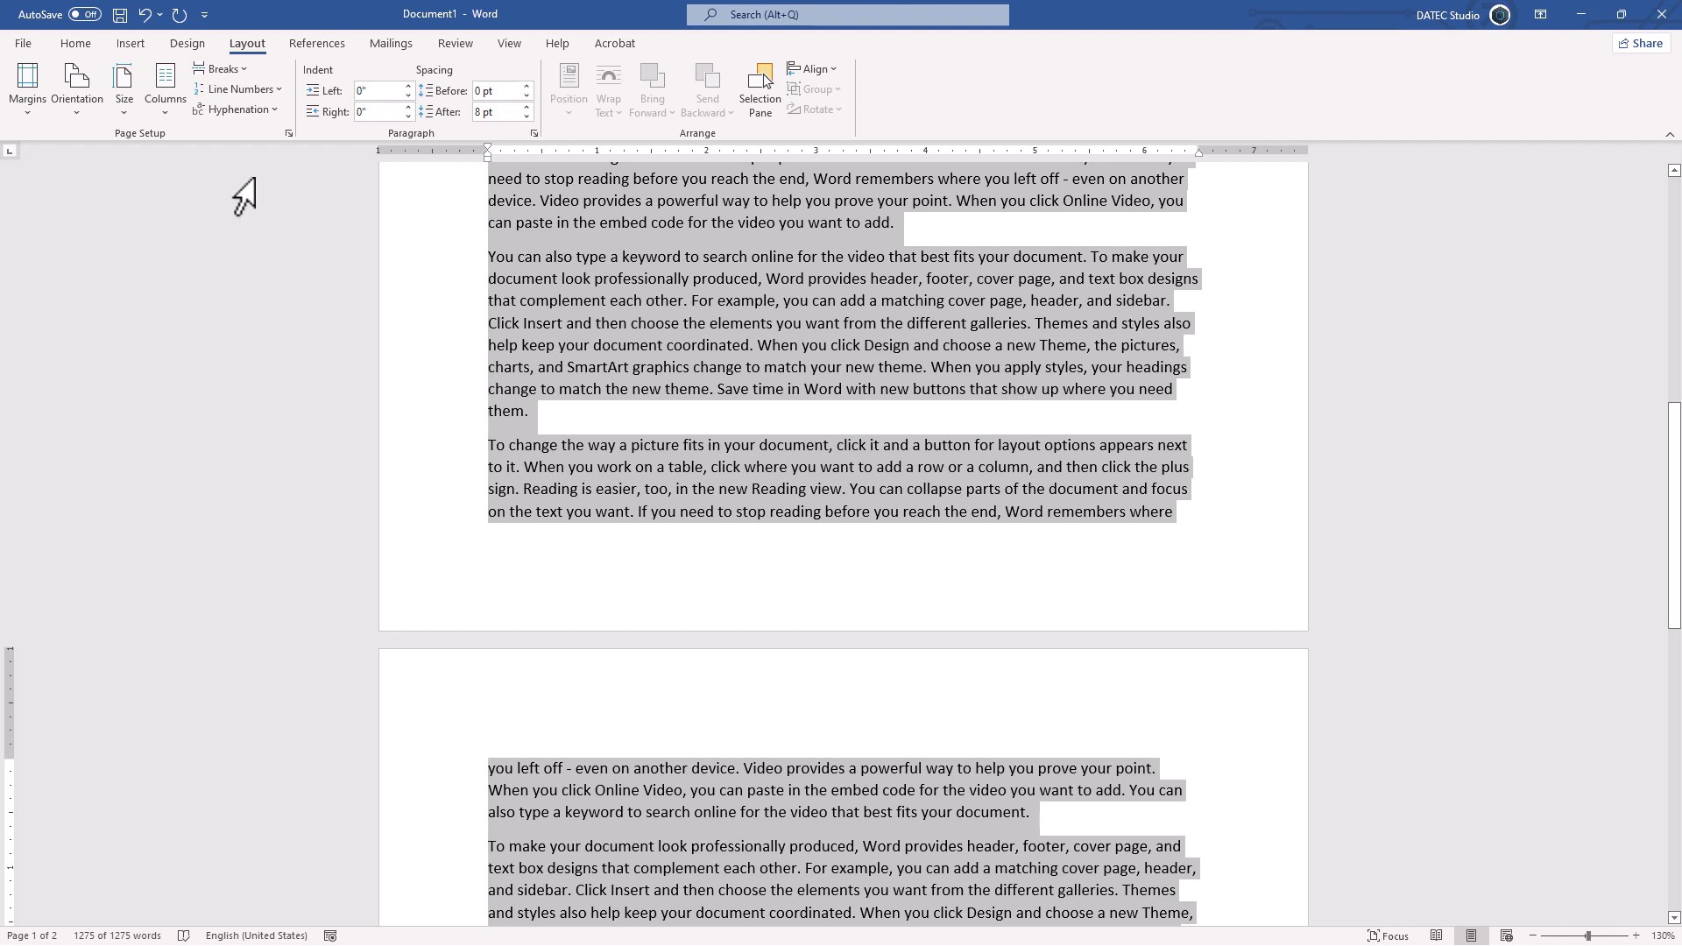
click(77, 47)
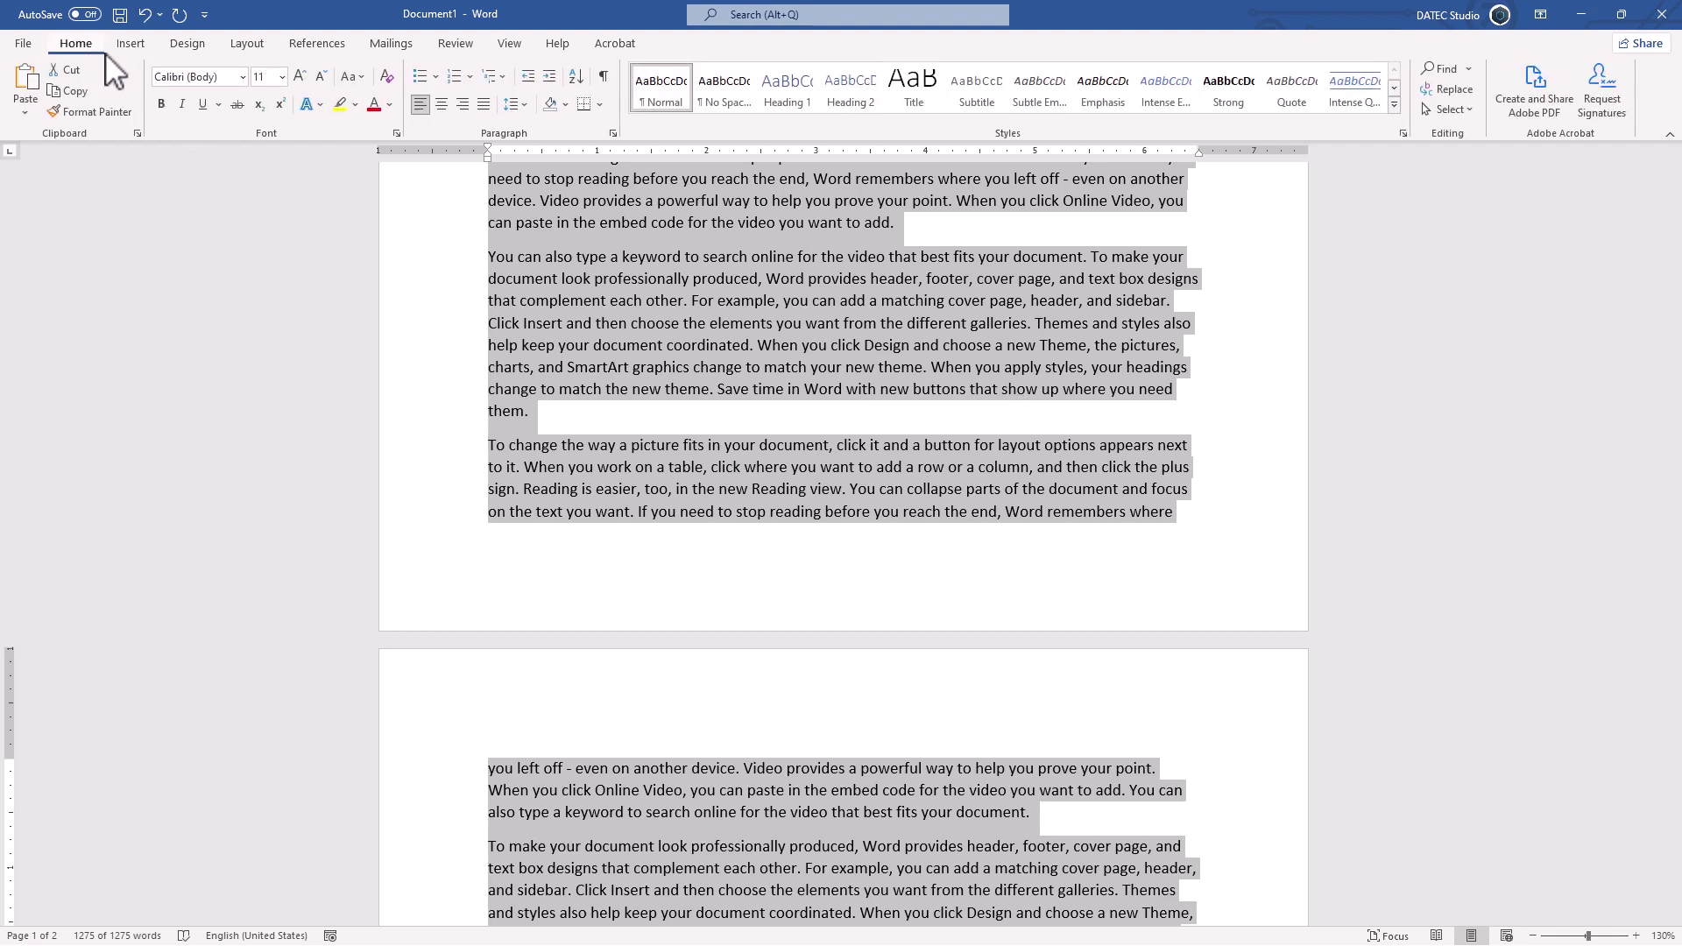
click(612, 135)
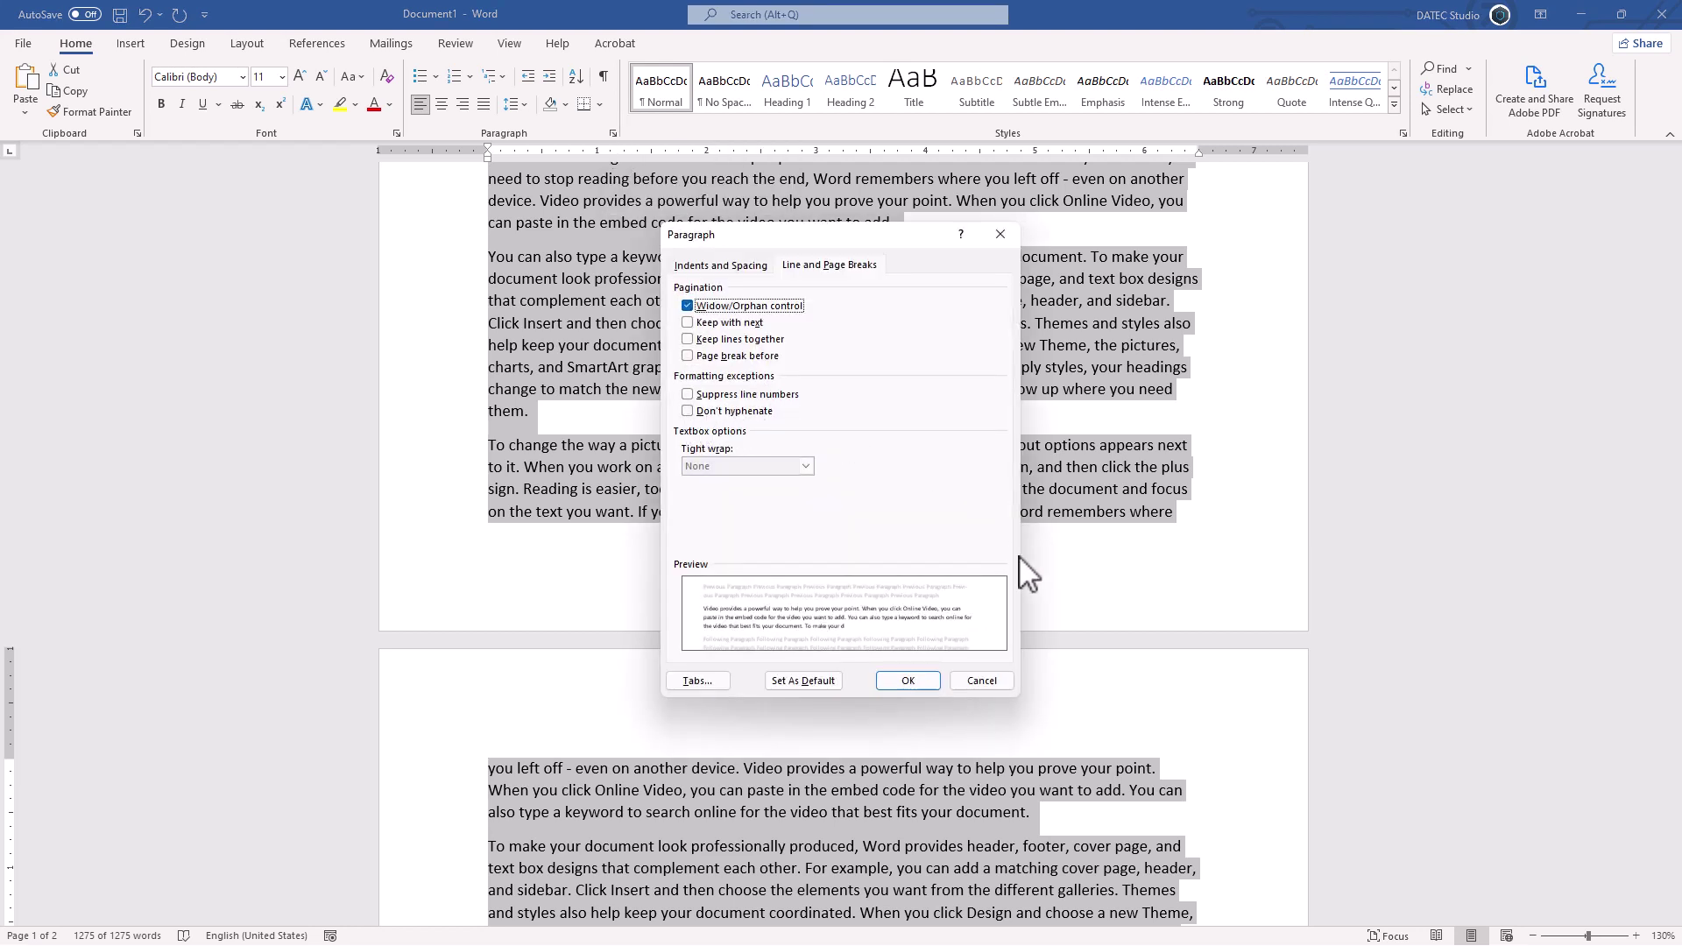
click(978, 681)
scroll(999, 596, down, 2)
scroll(1070, 554, down, 4)
scroll(1076, 515, down, 3)
scroll(1123, 542, down, 3)
scroll(1091, 546, up, 3)
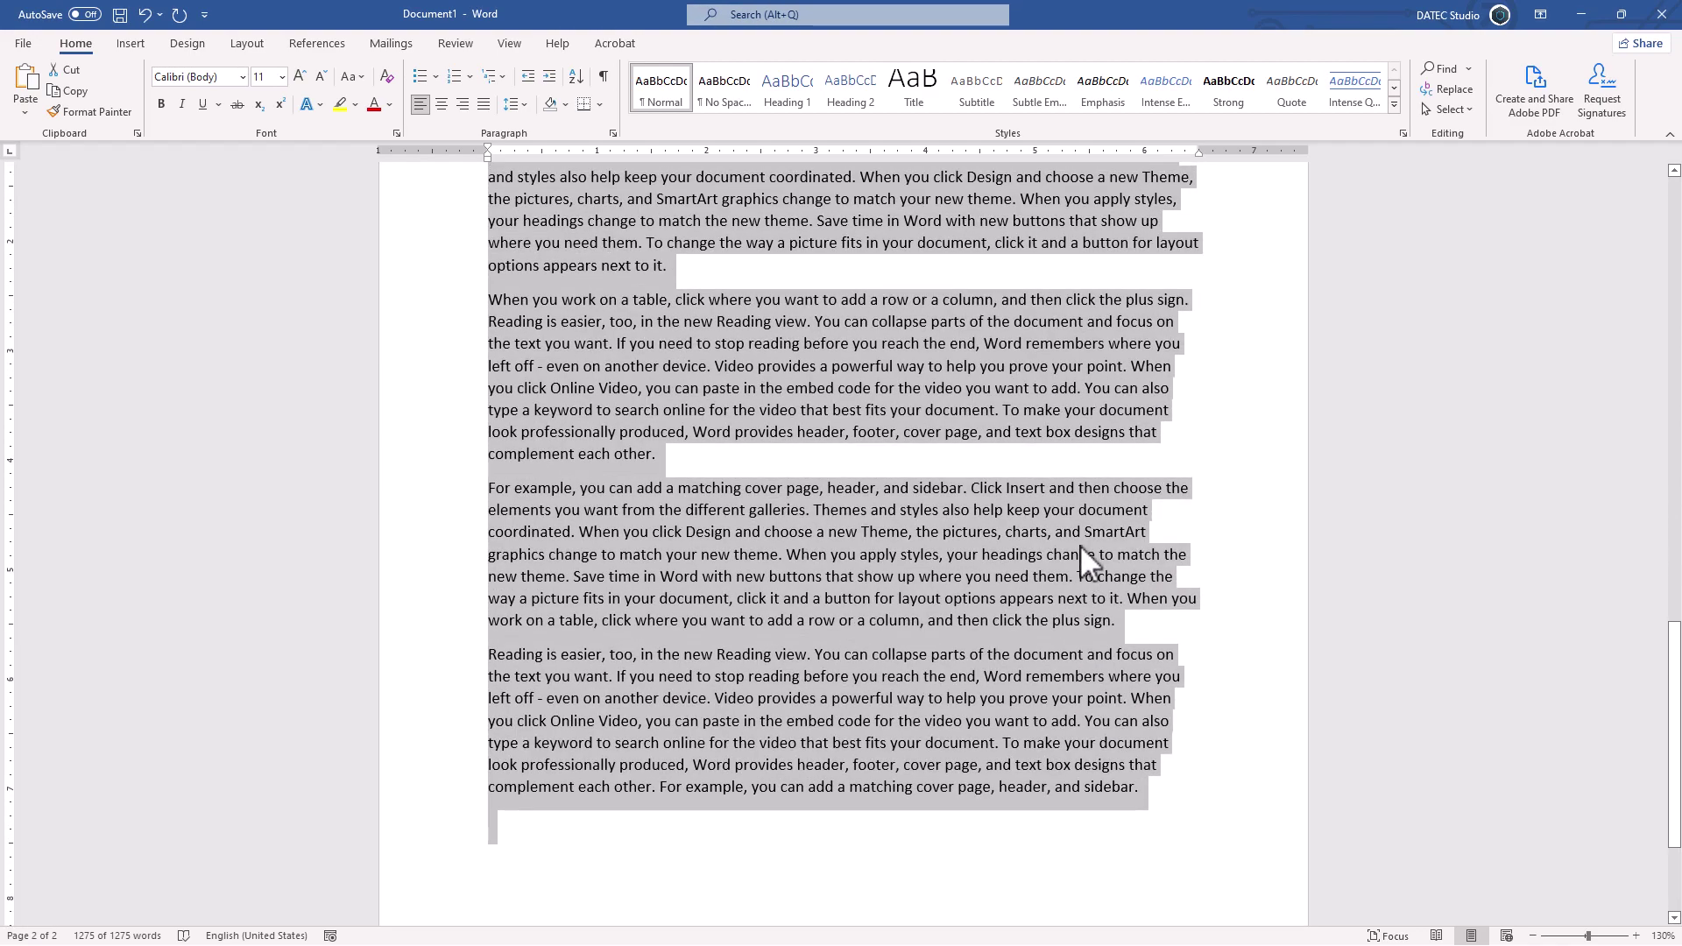
scroll(1080, 545, up, 2)
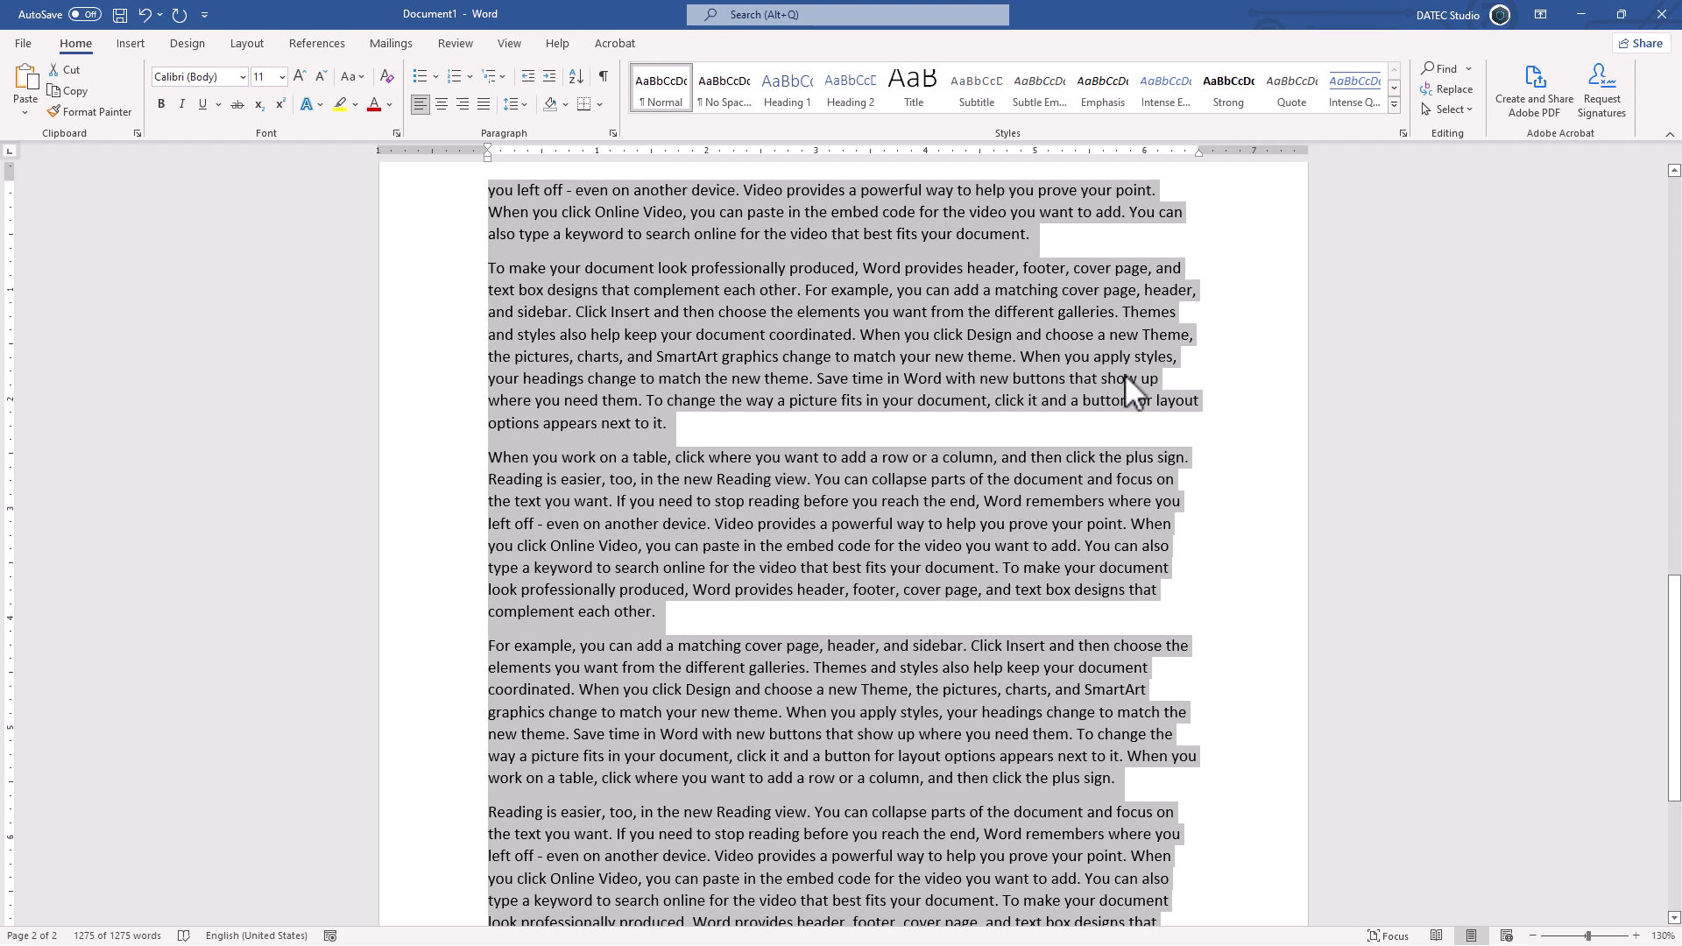
Modify the Normal style's Language setting so it no longer skips spelling and grammar checks
click(670, 105)
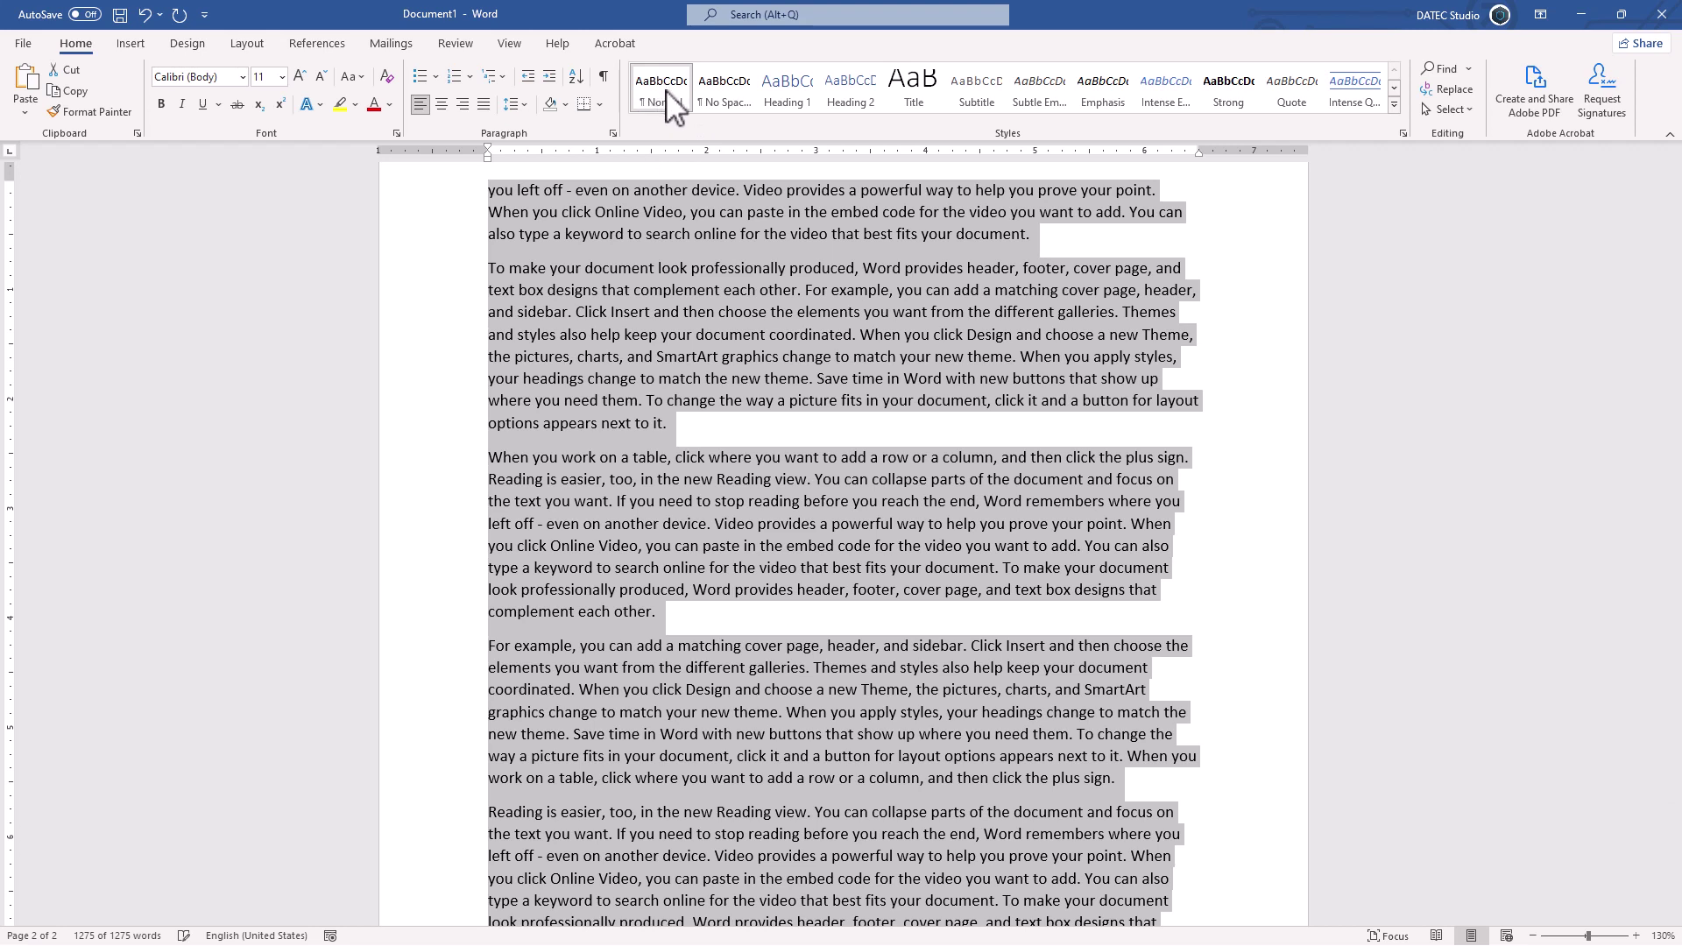
right_click(670, 106)
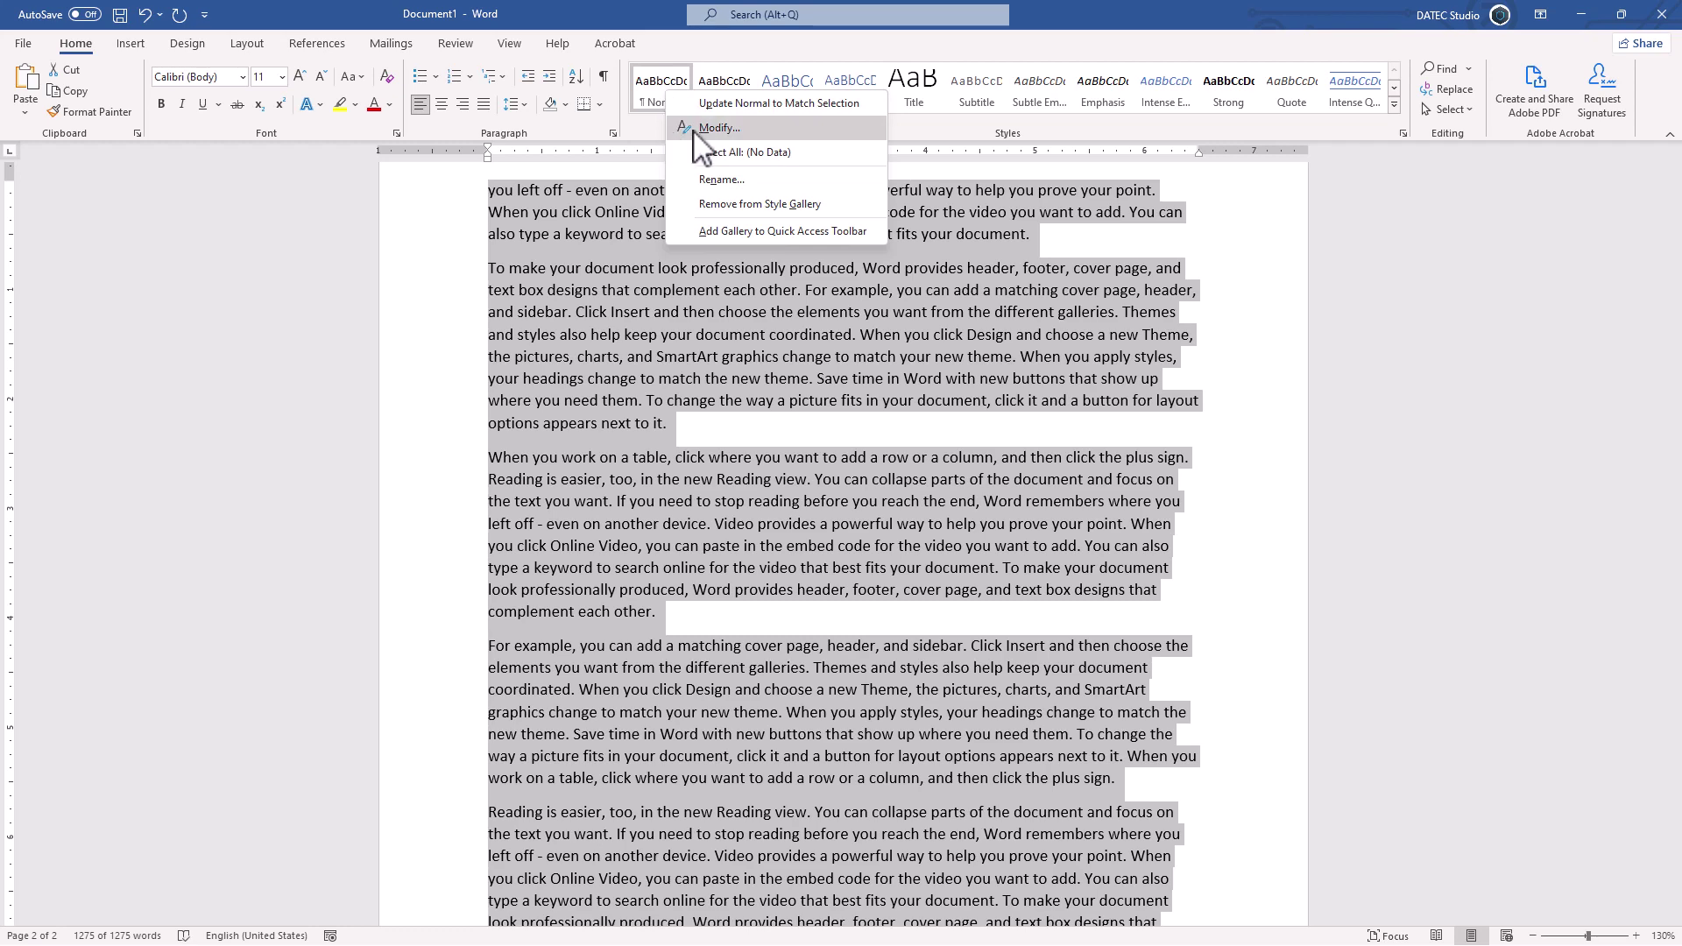
click(751, 127)
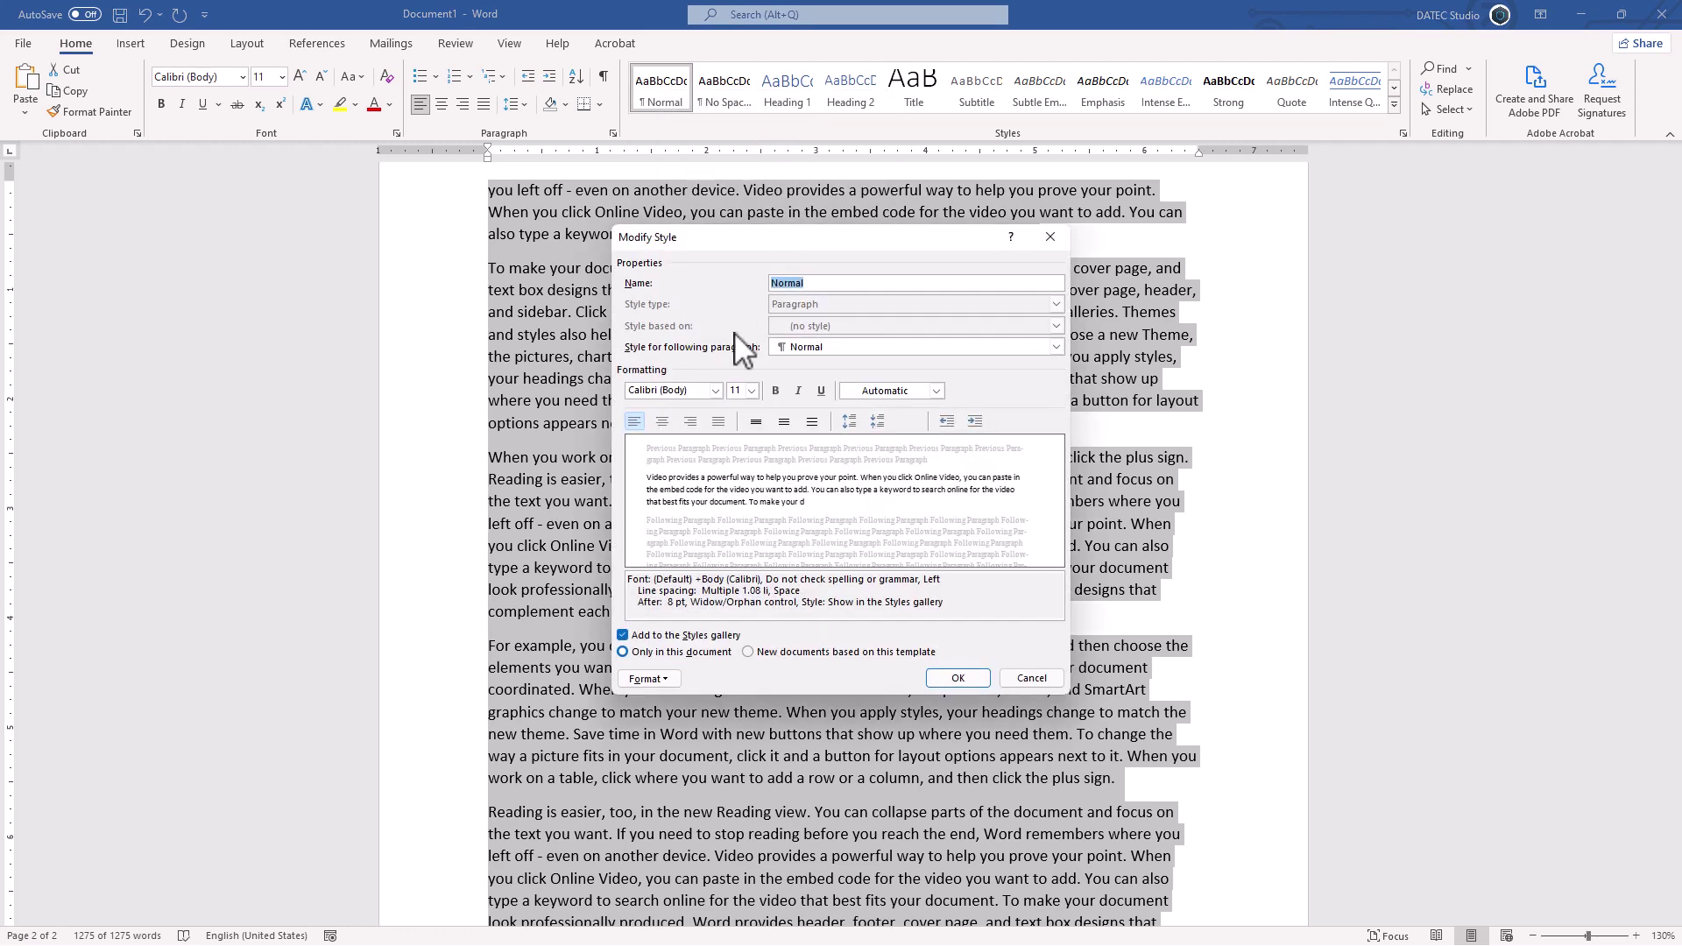
click(666, 681)
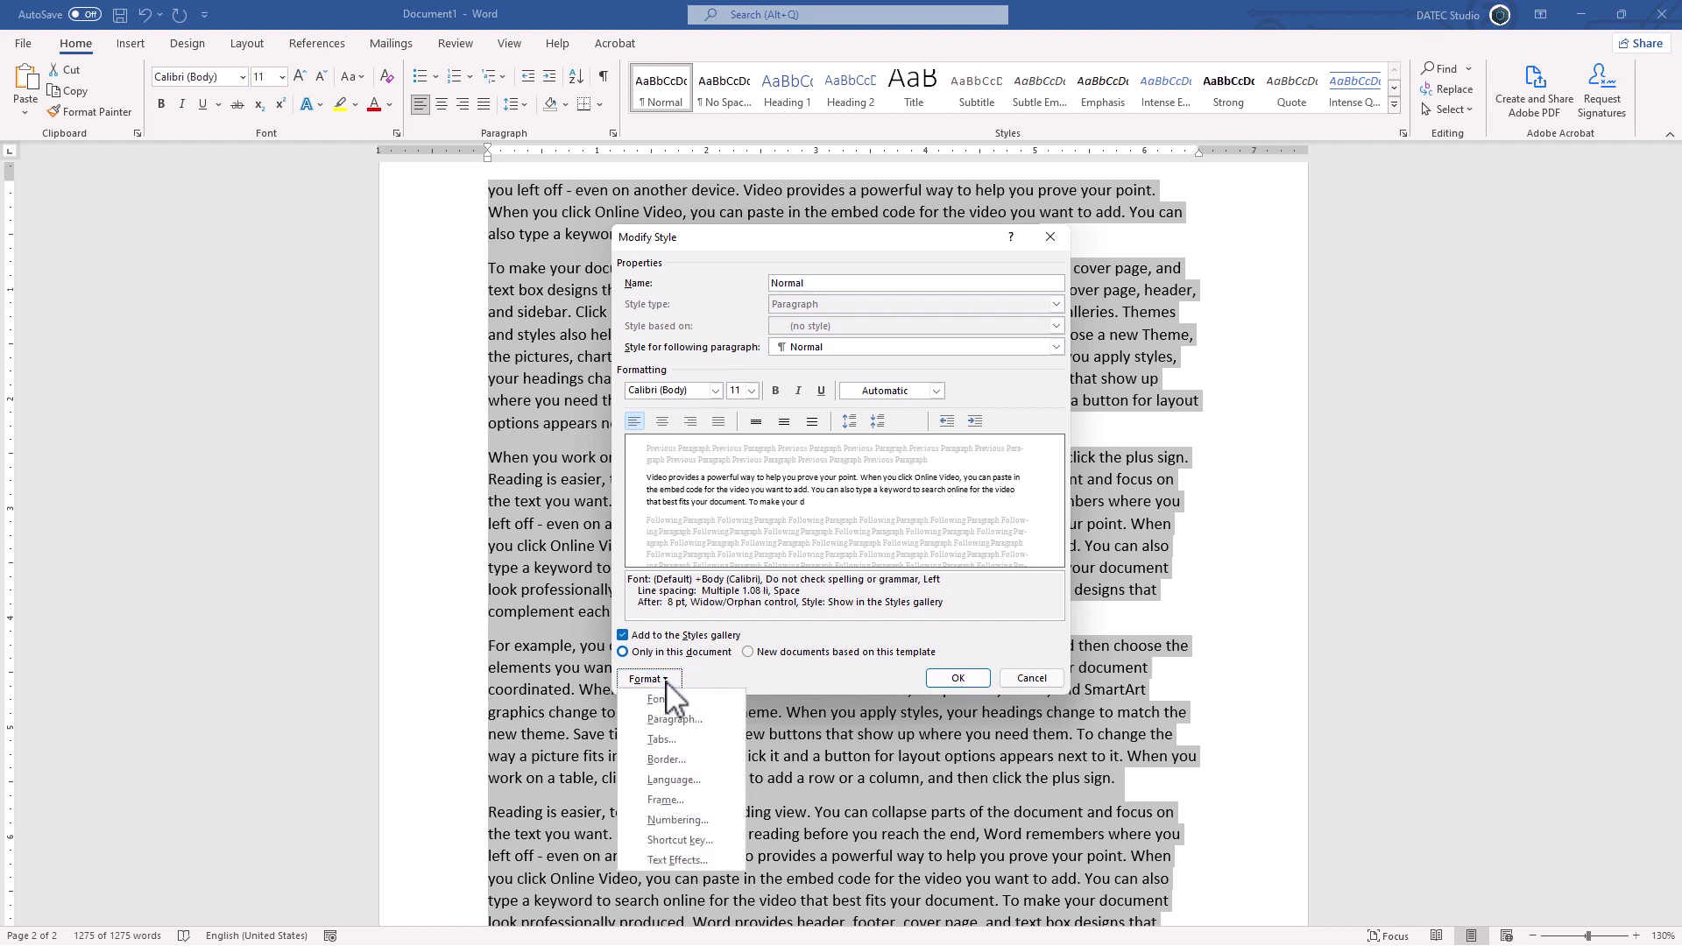
click(685, 781)
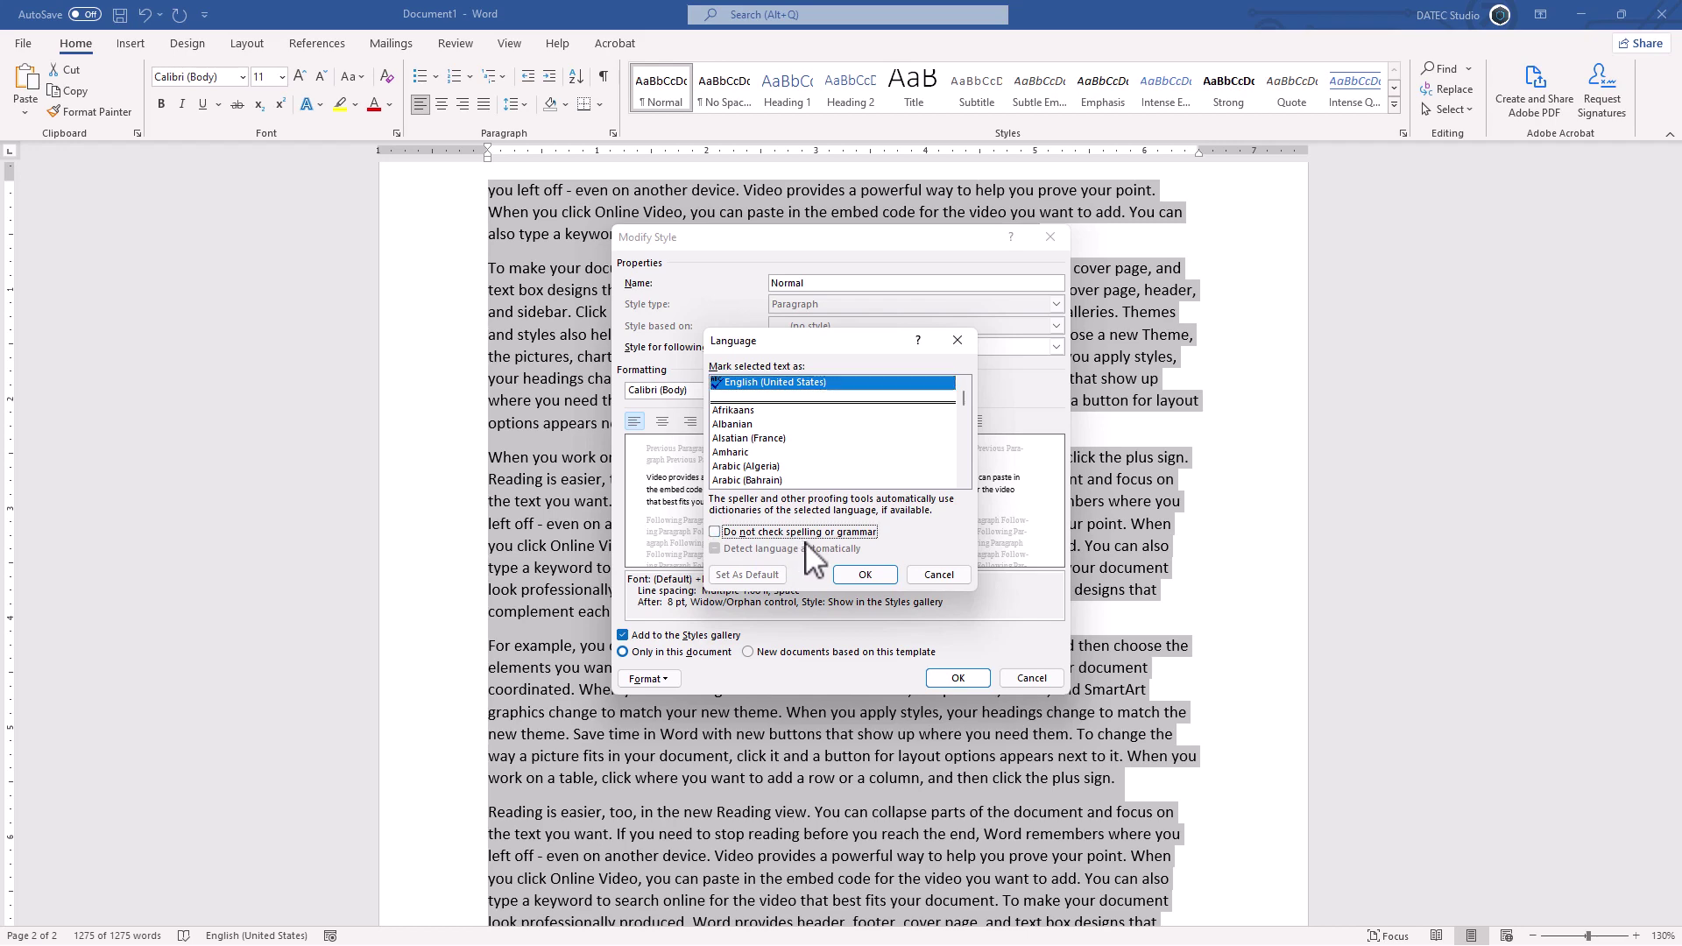
click(856, 579)
Delete 'your' after 'keep' in the For example paragraph, fix spacing, and select all text
click(939, 672)
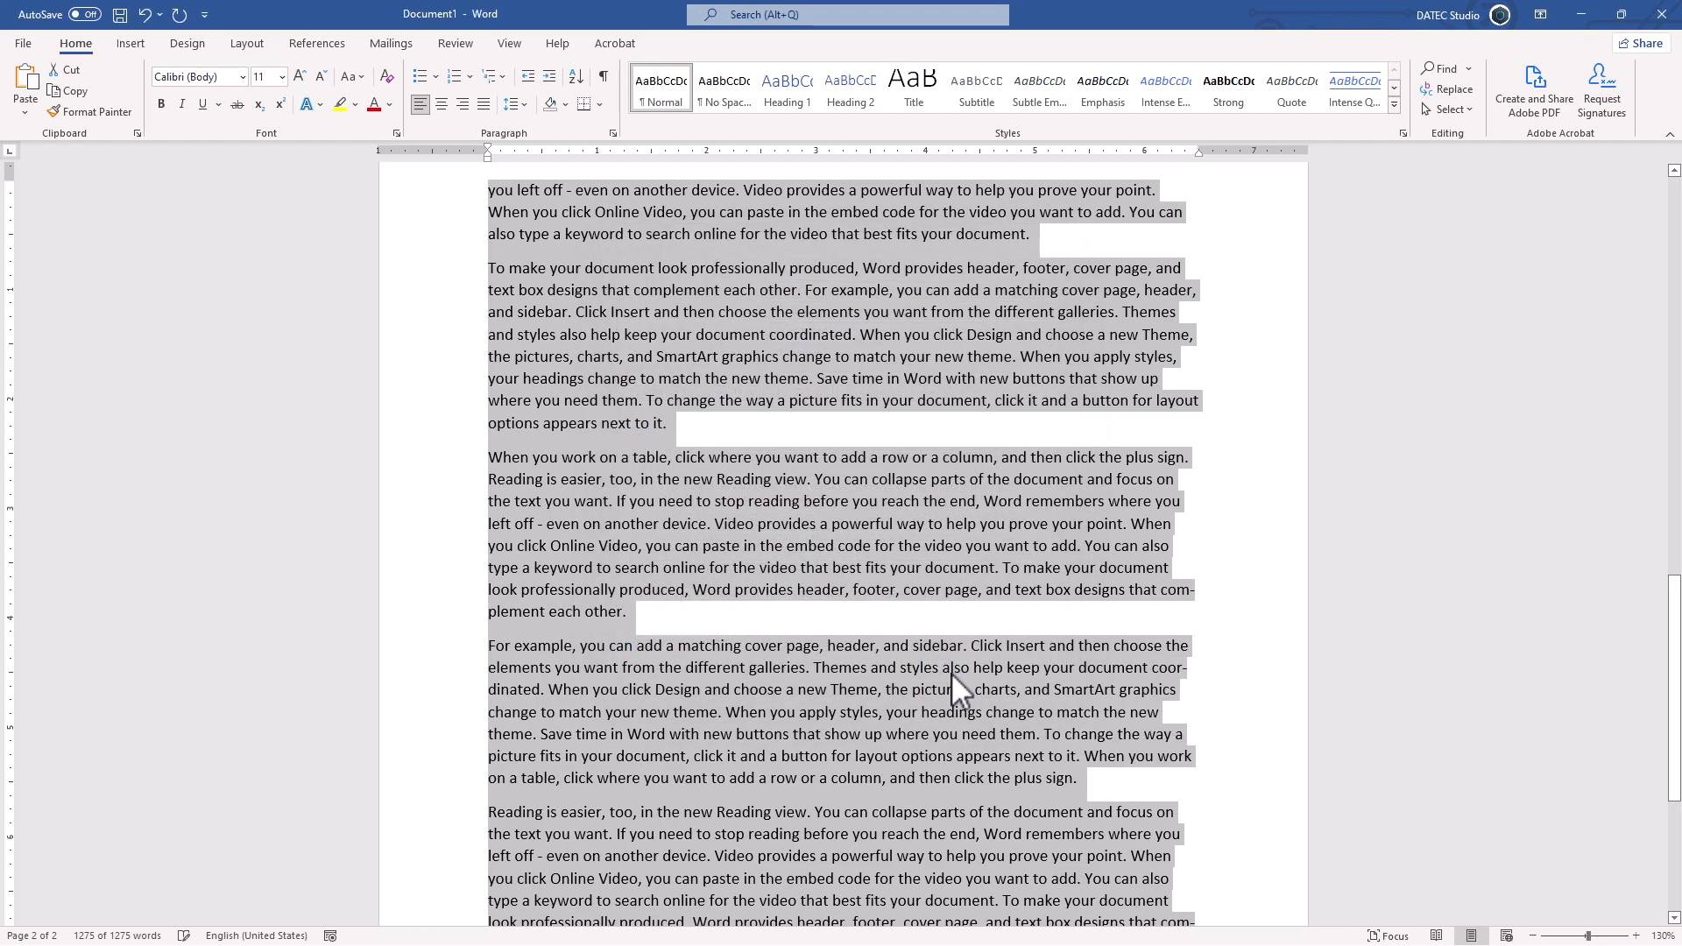
scroll(961, 672, down, 1)
click(1186, 489)
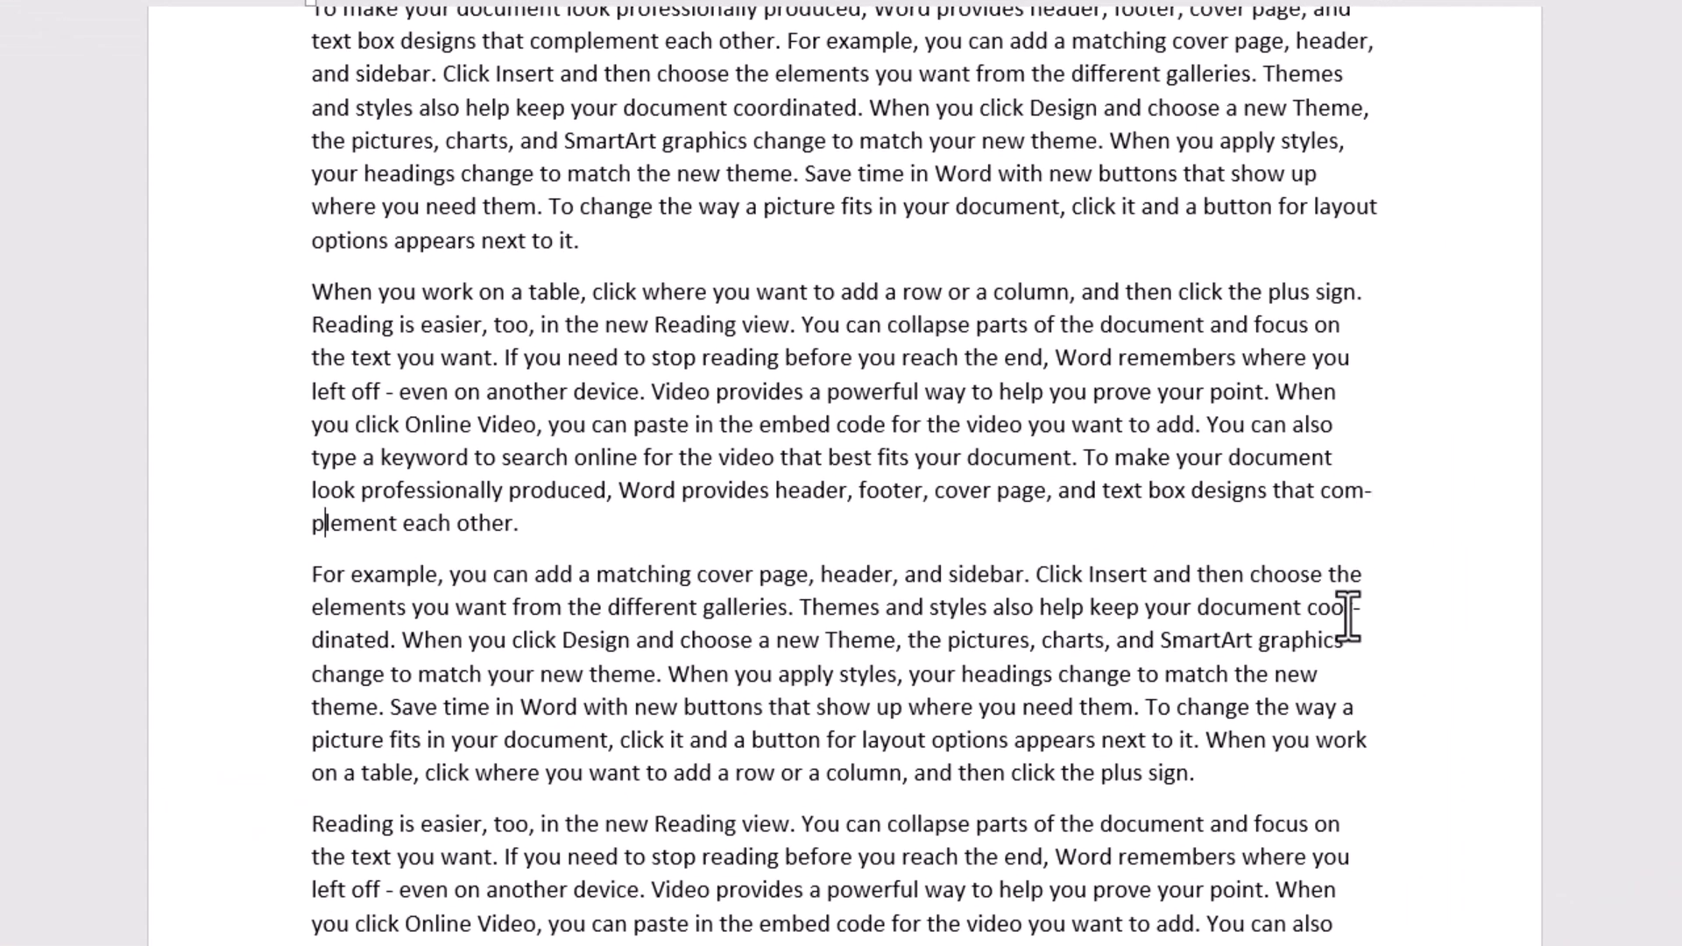
key(Down)
key(Down)
key(Down)
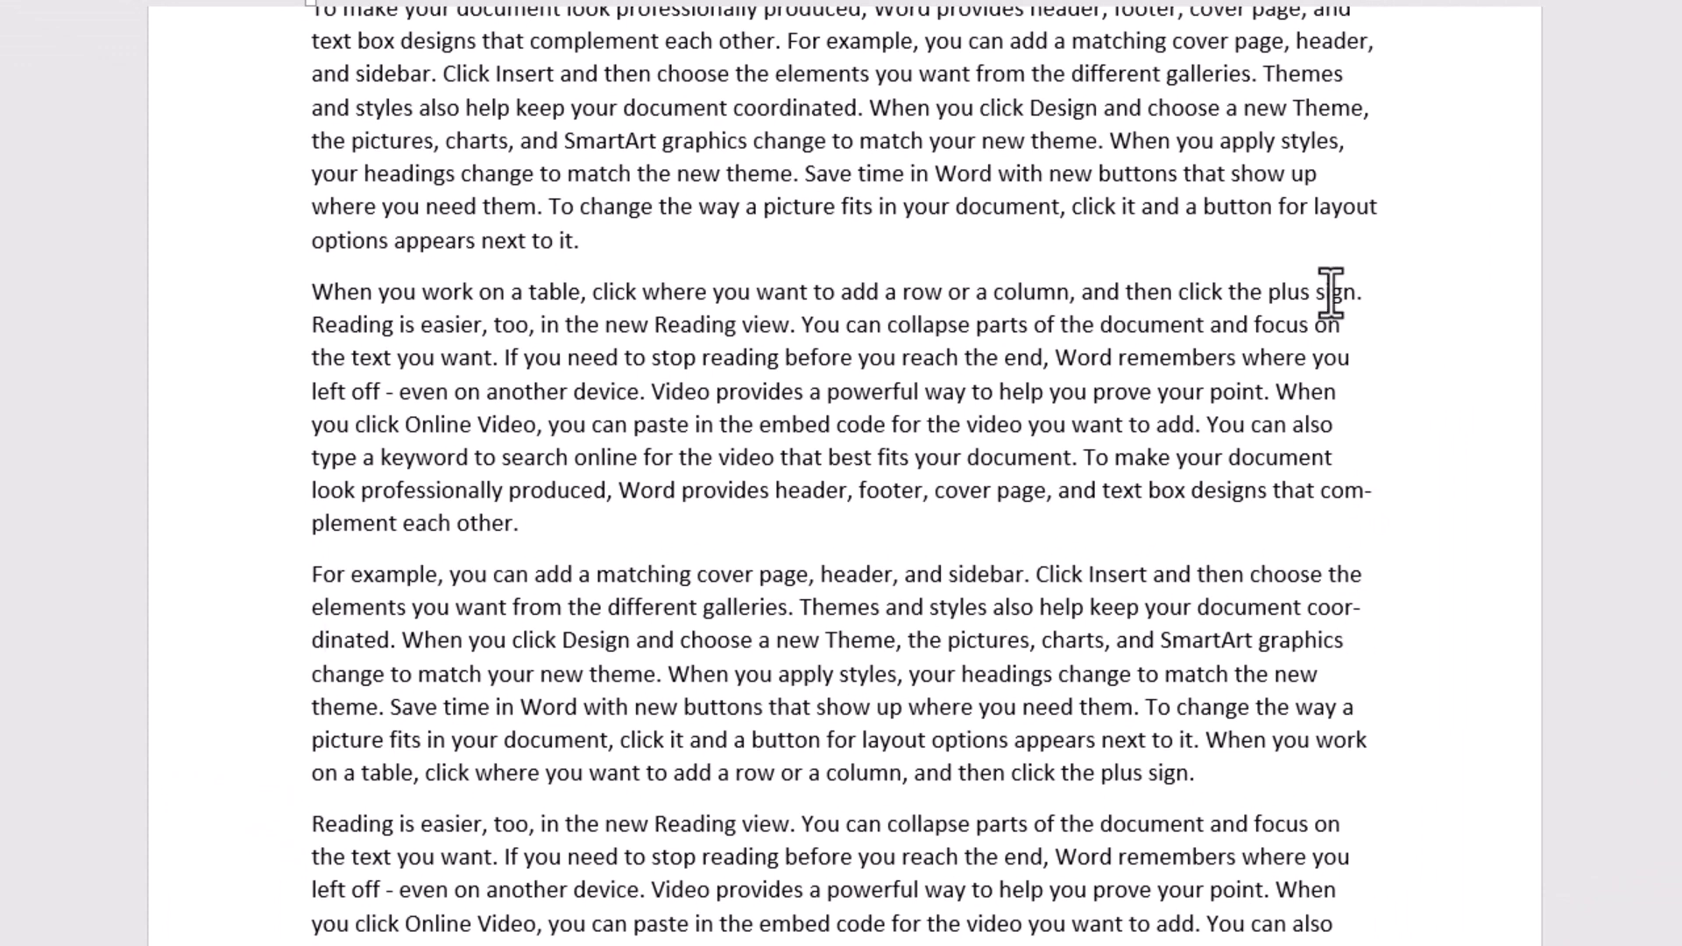
scroll(1332, 349, up, 2)
scroll(1315, 394, down, 2)
right_click(1170, 609)
key(ctrl+Delete)
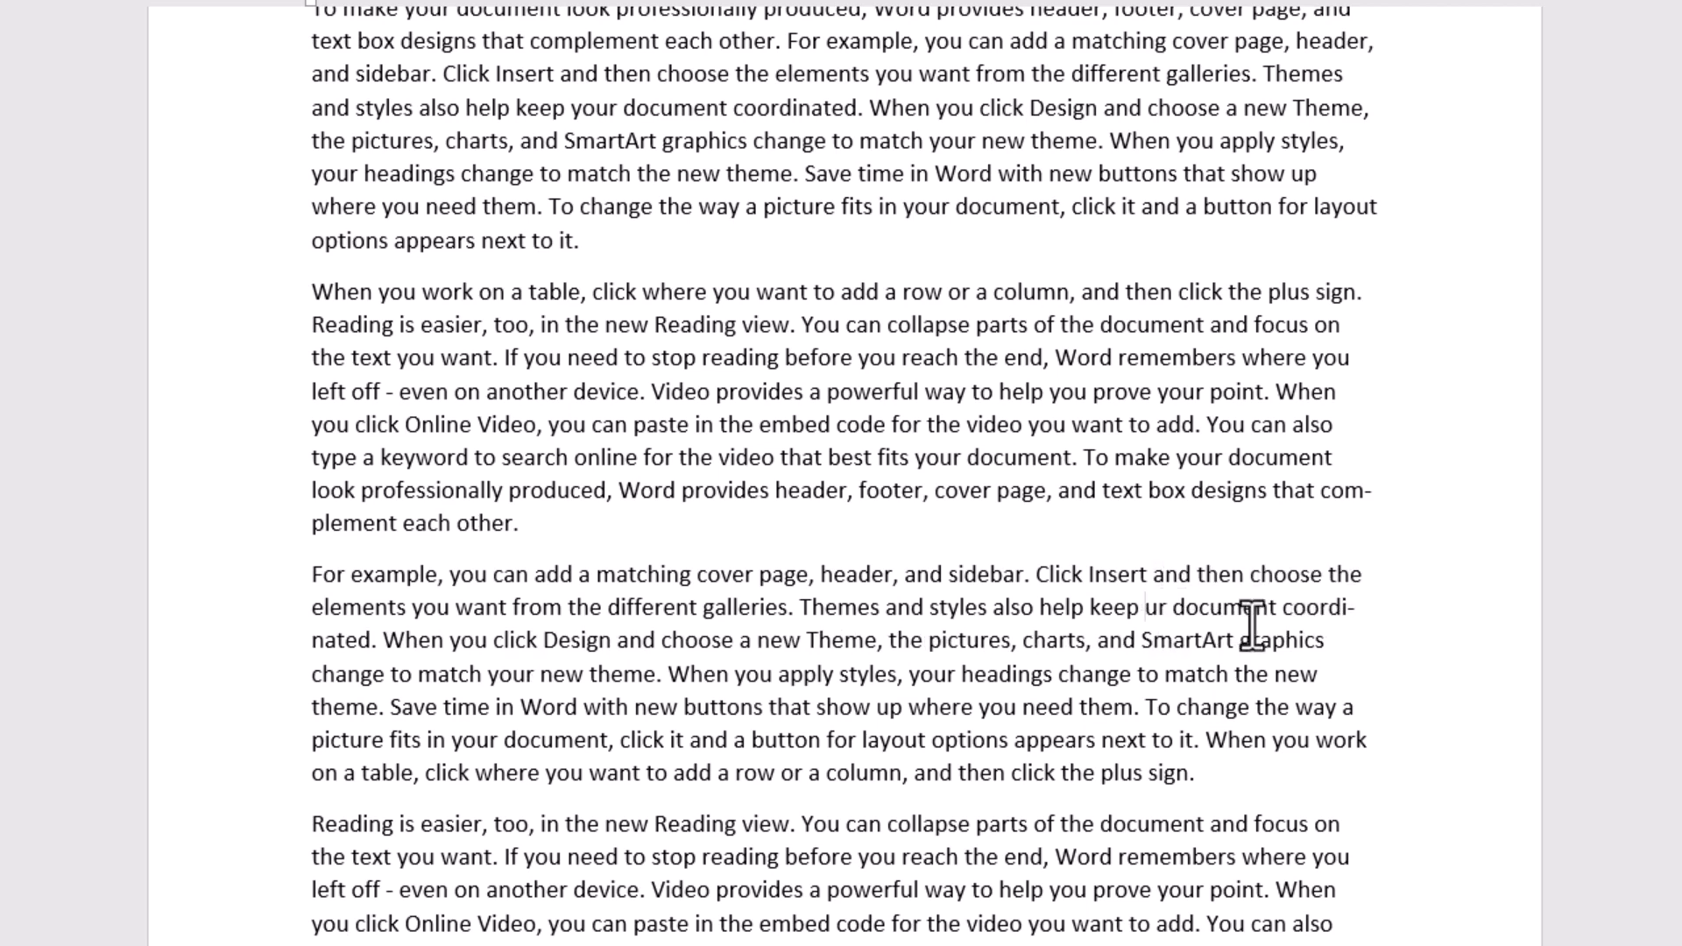
key(Delete)
key(Delete)
key(BackSpace)
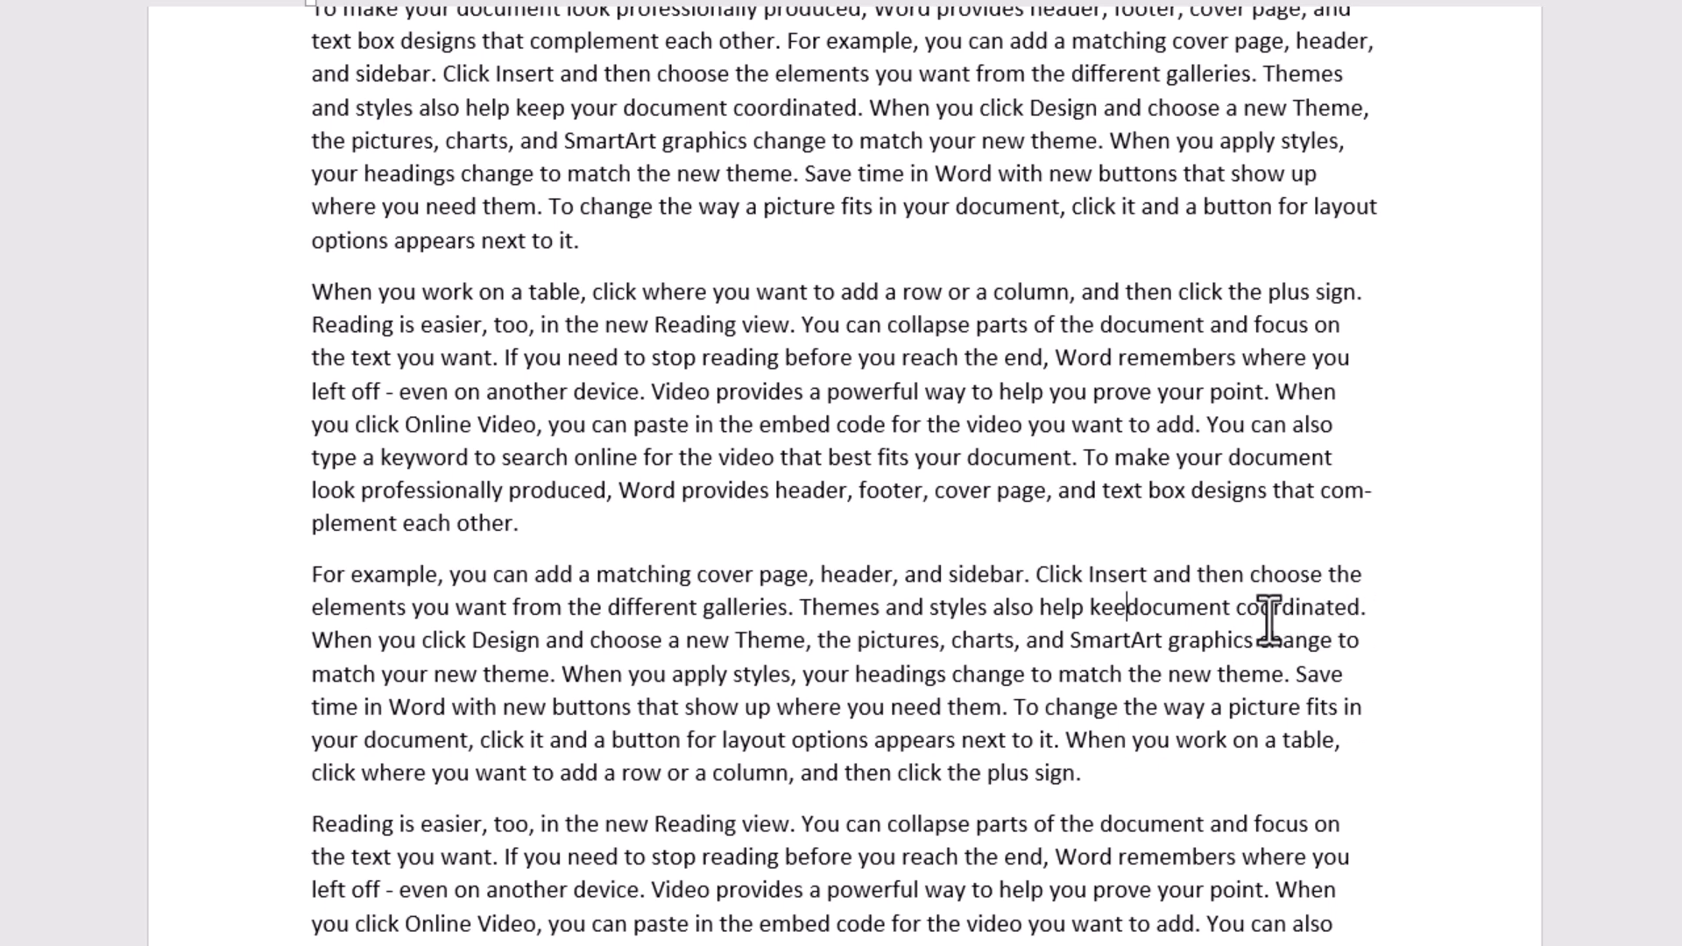
text(p)
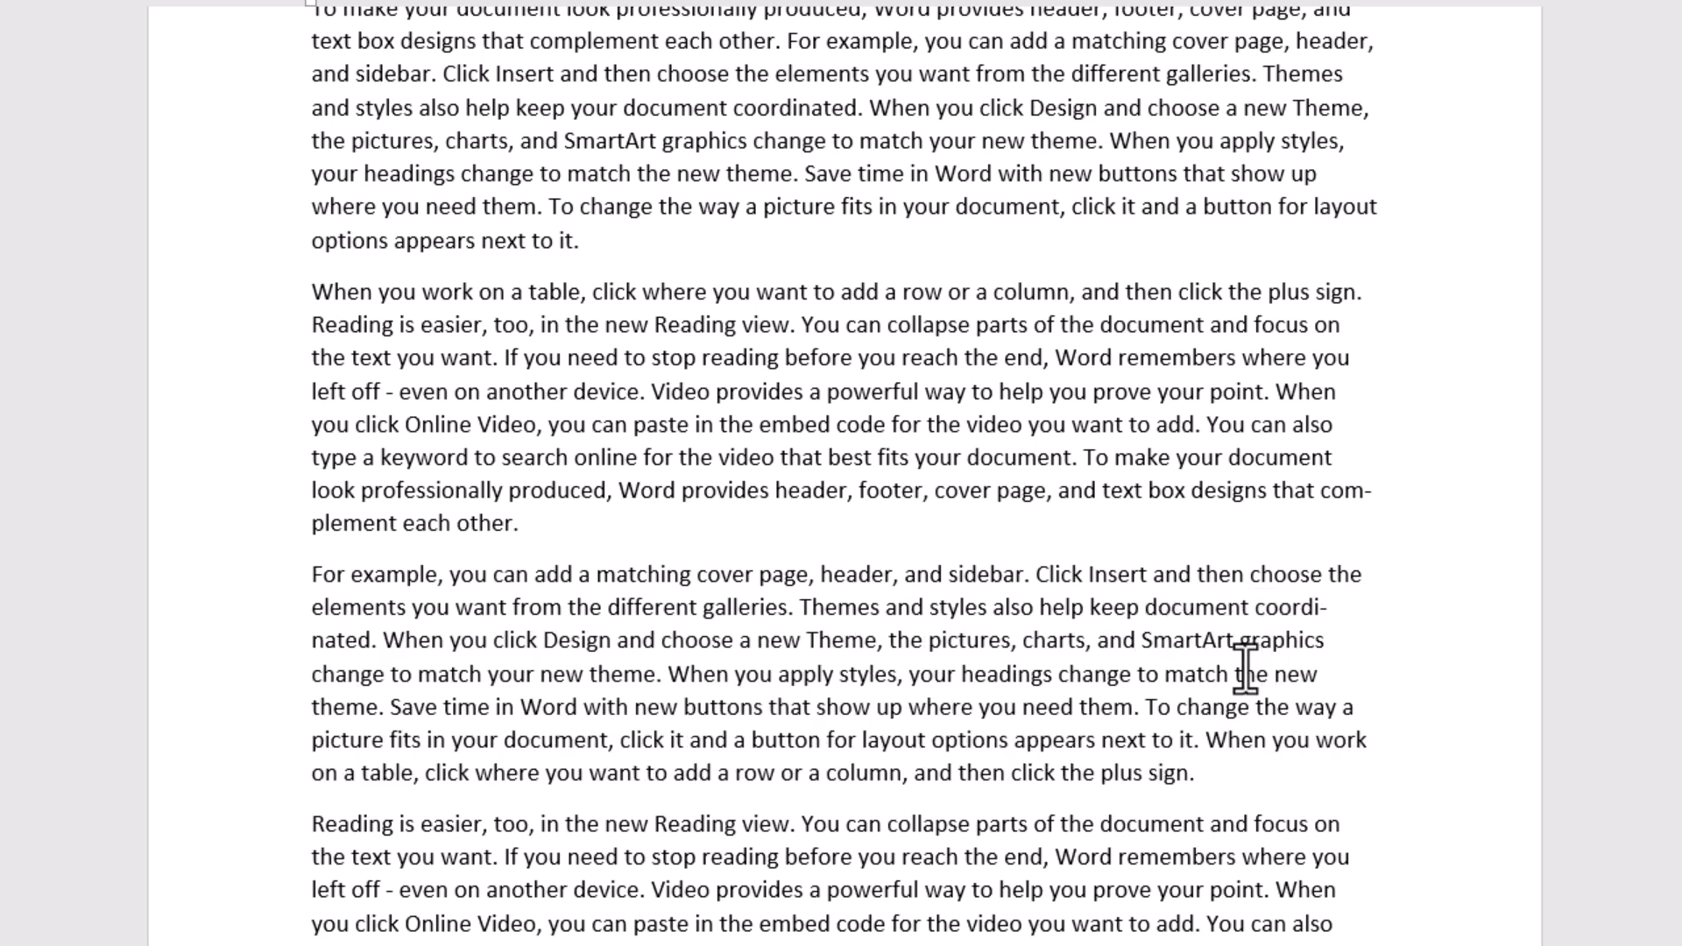
key(ctrl+a)
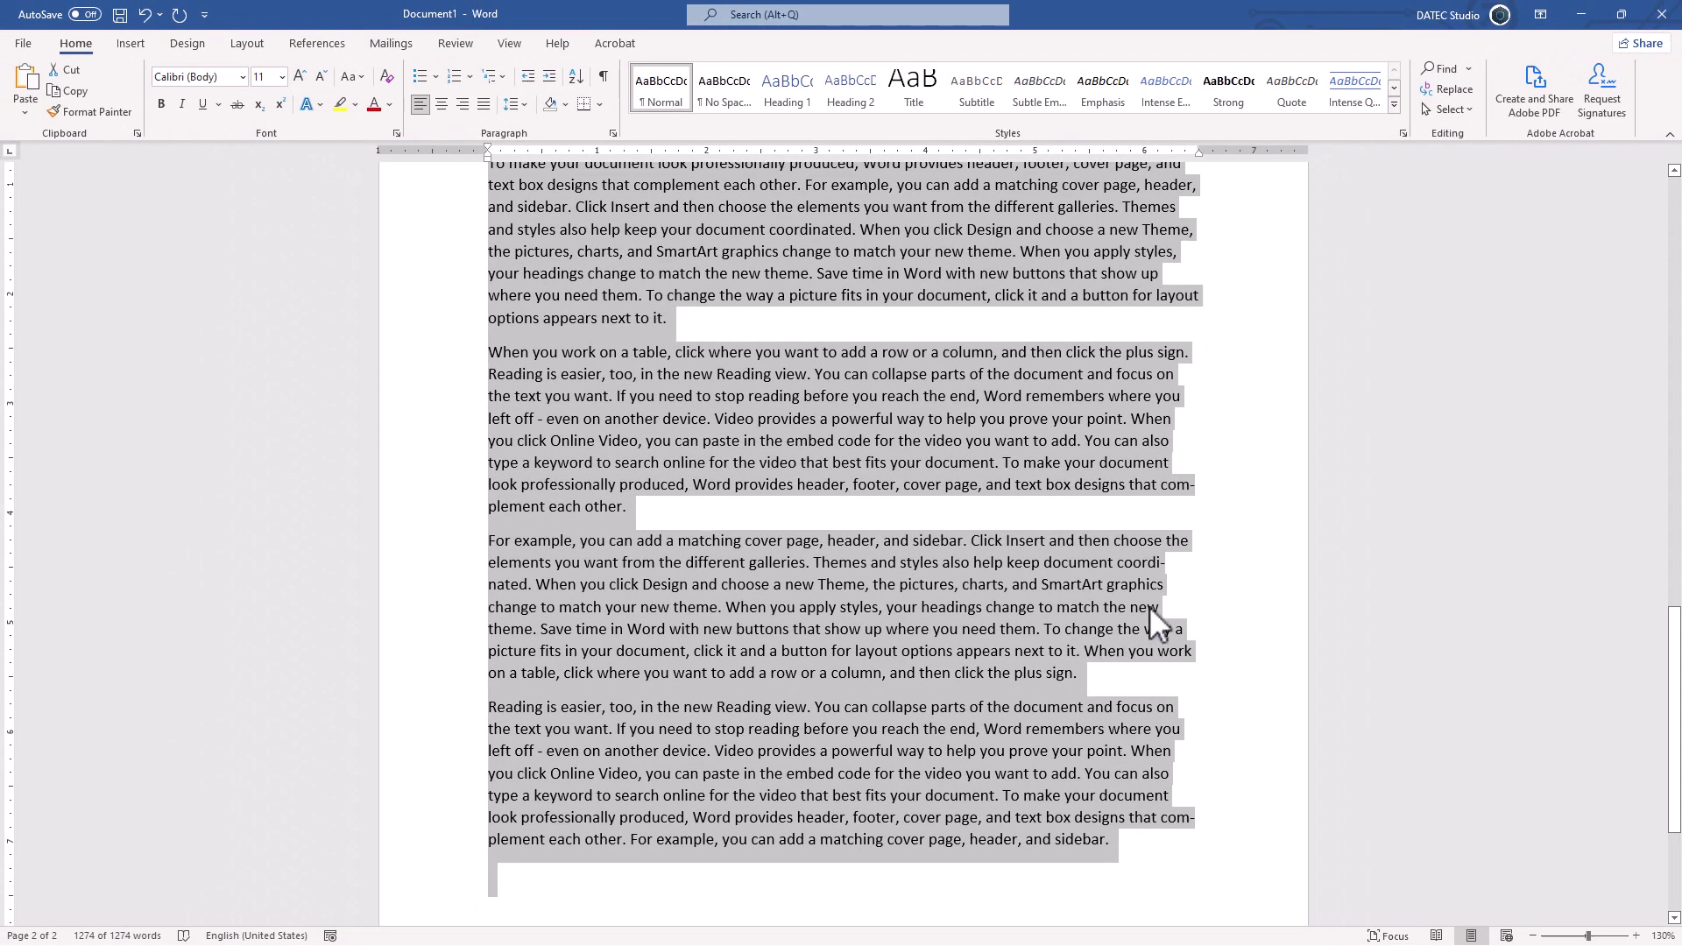
Try Don't hyphenate in Line and Page Breaks, then undo it
click(614, 134)
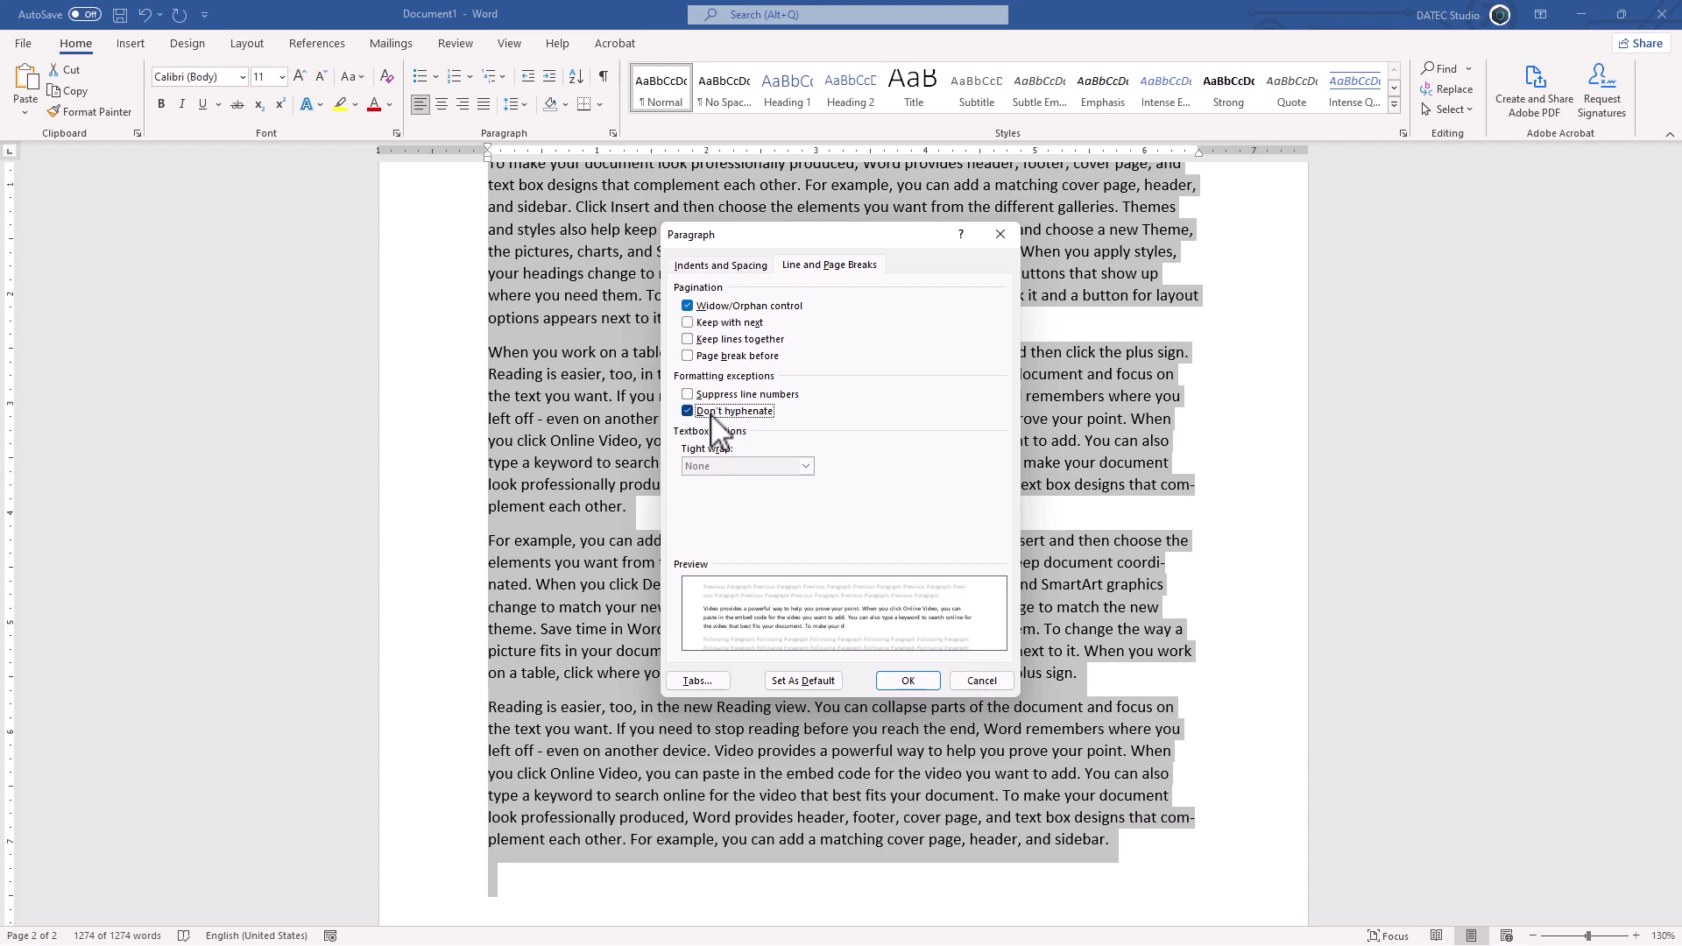
click(914, 677)
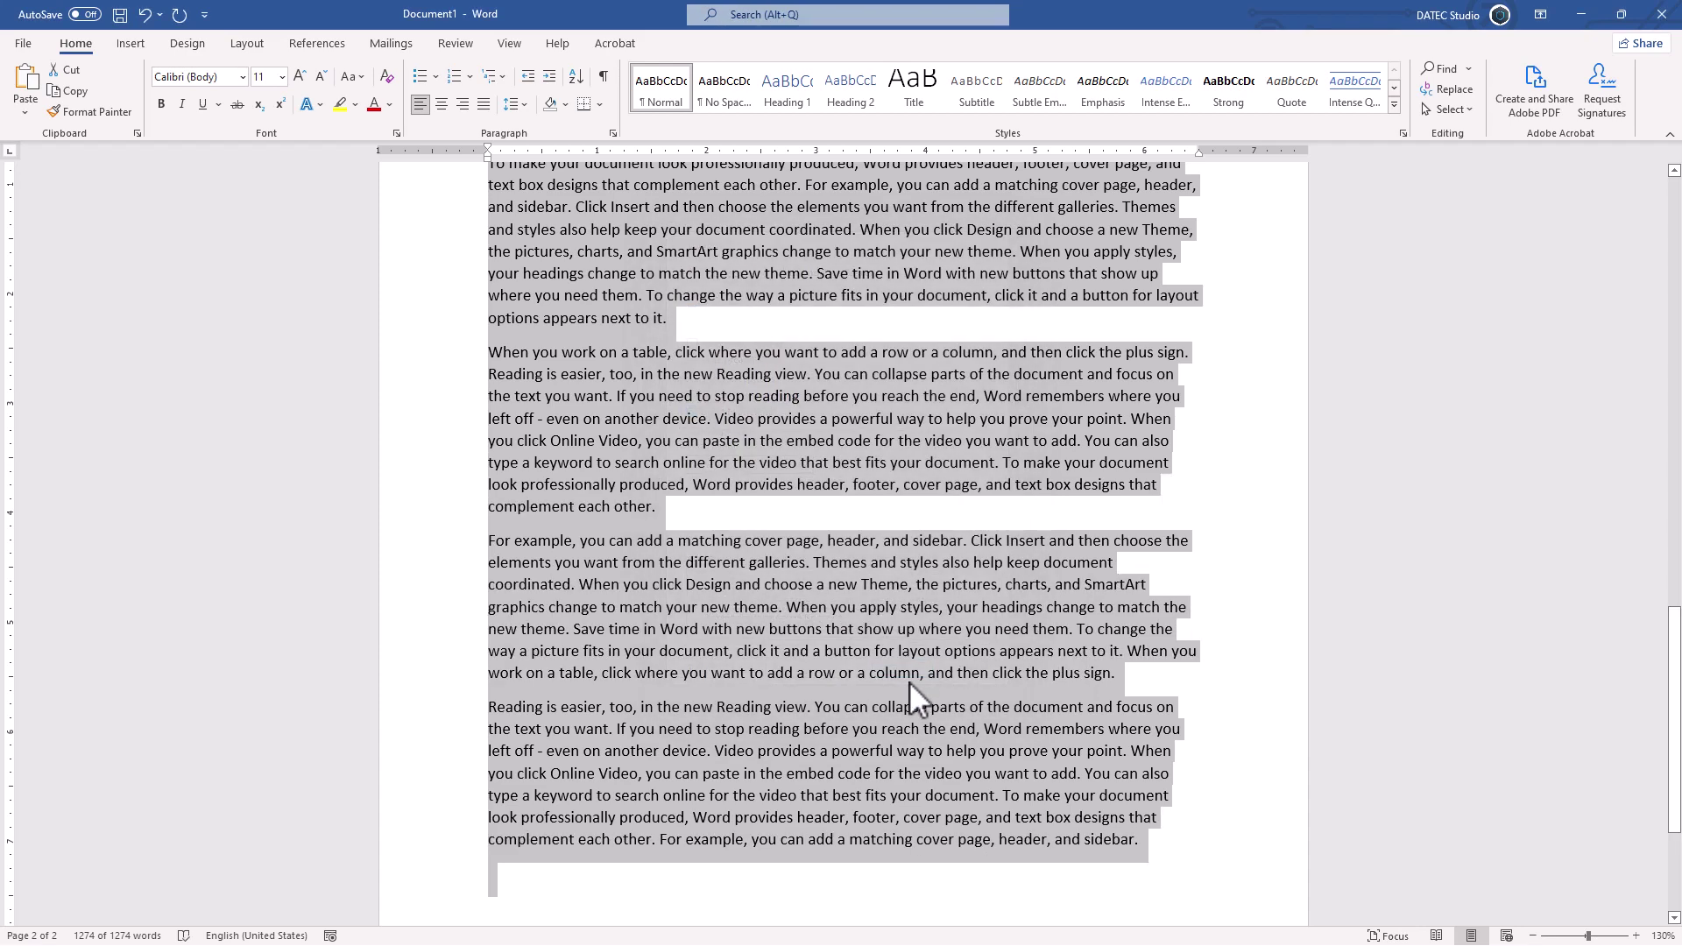
click(144, 15)
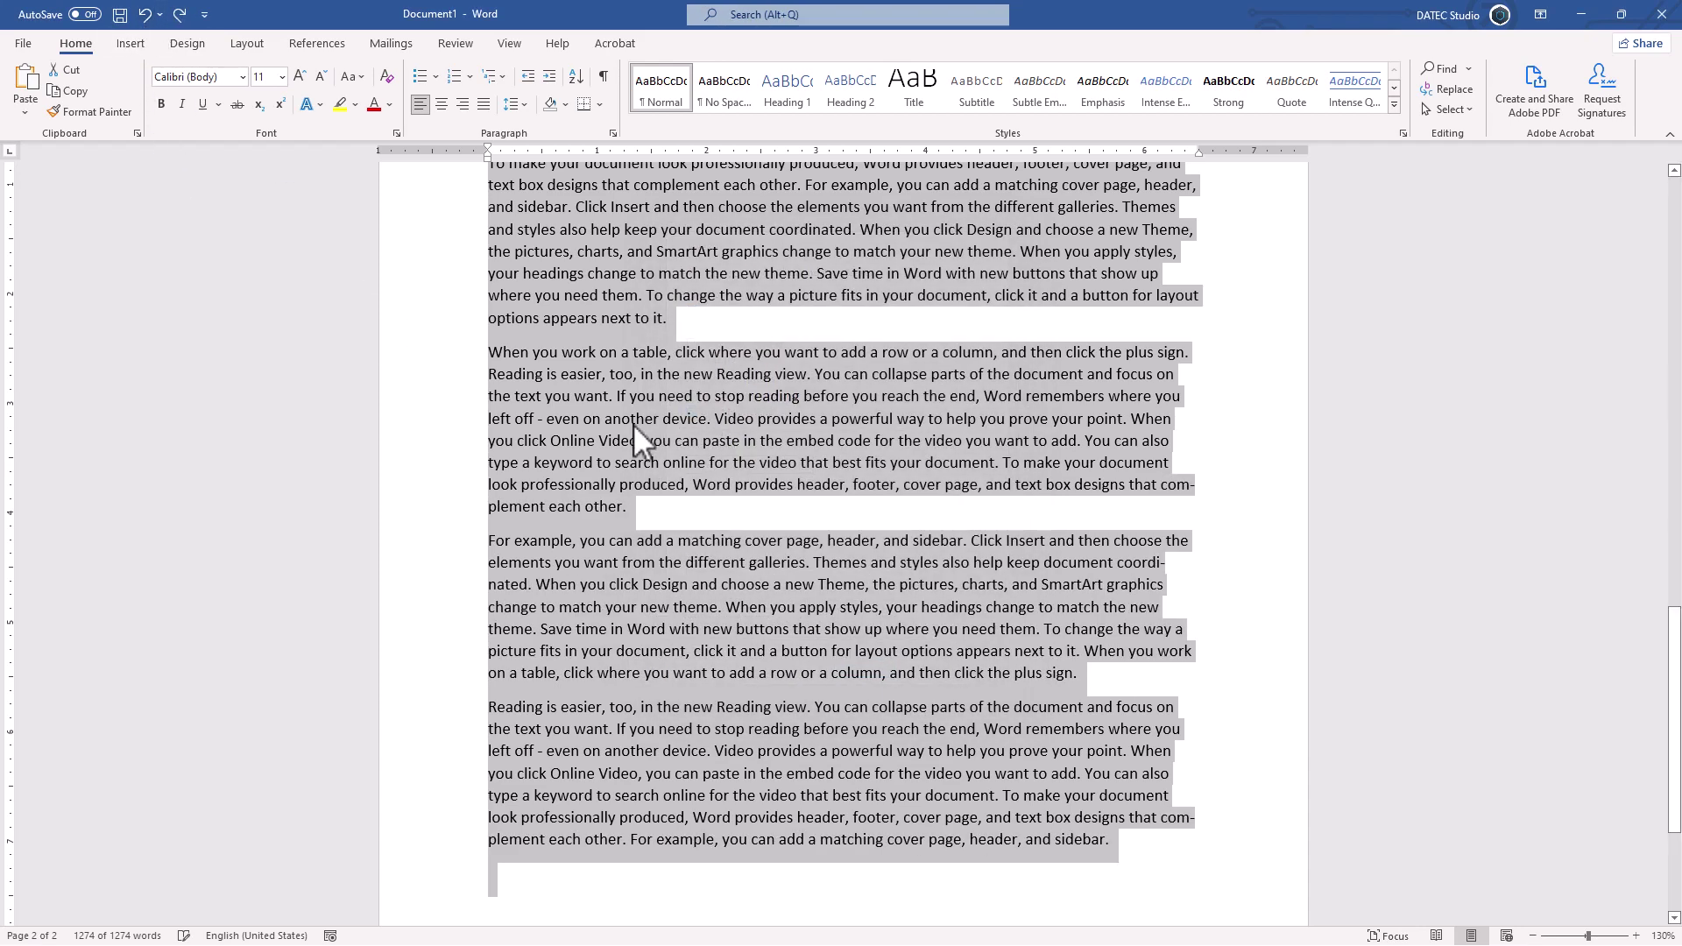
Set Layout hyphenation to None so words wrap whole at line ends
click(247, 44)
click(241, 109)
click(237, 138)
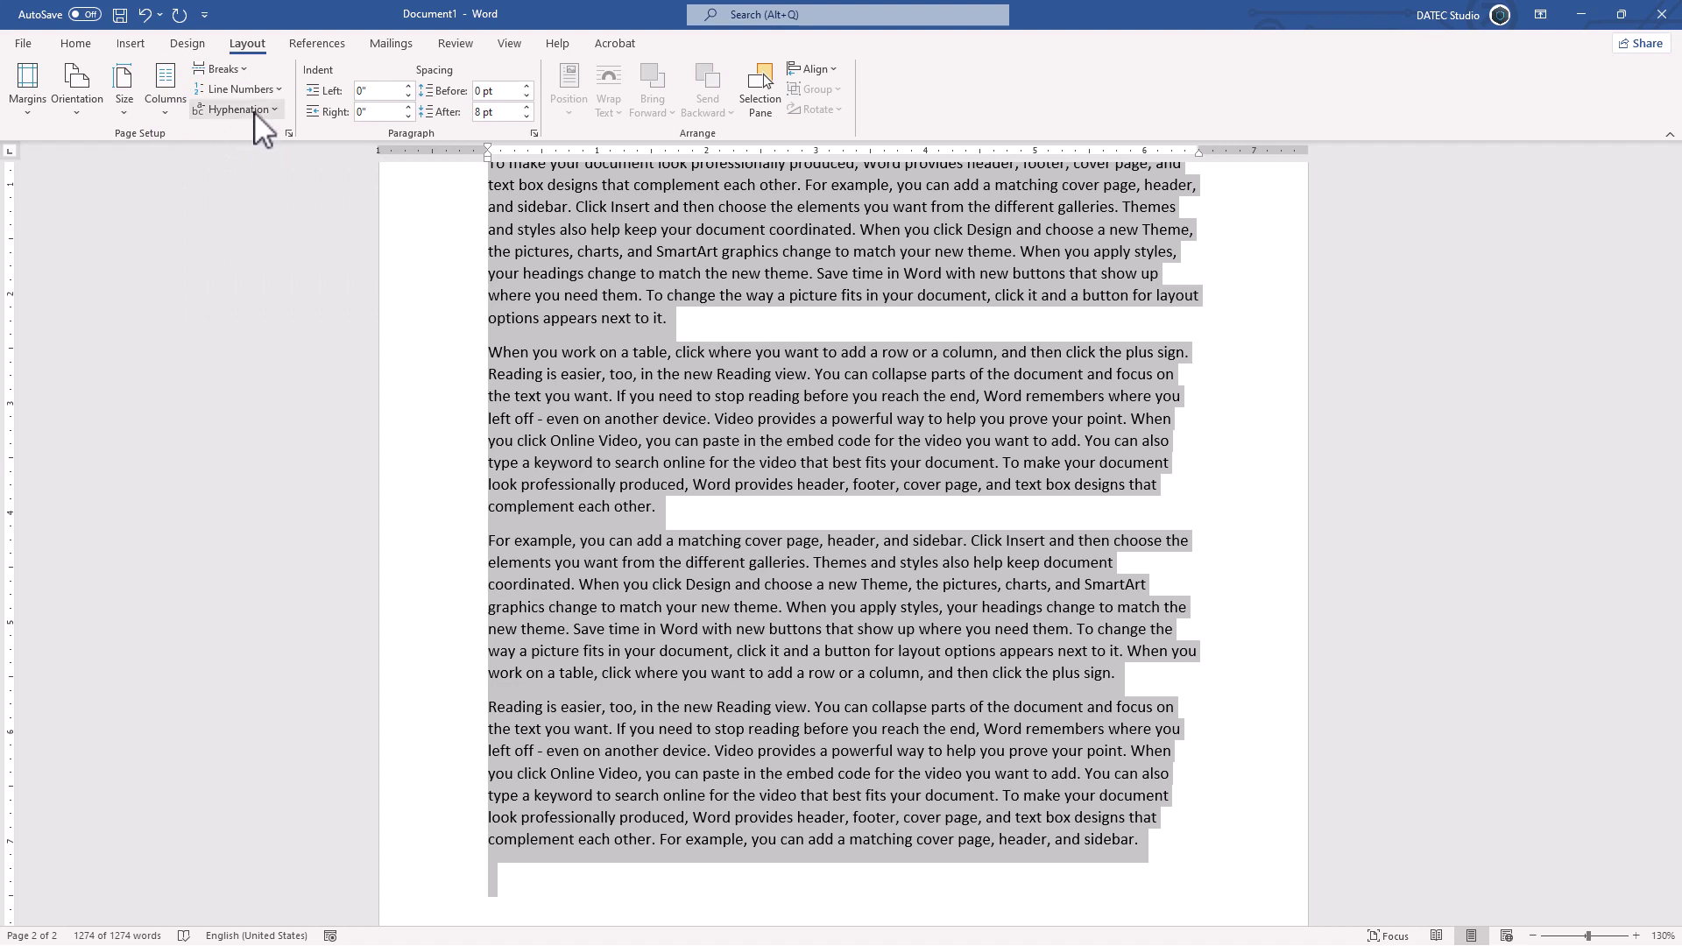
Run Manual hyphenation, accepting pow-erful and coordi-nated and declining both instances of complement
click(253, 108)
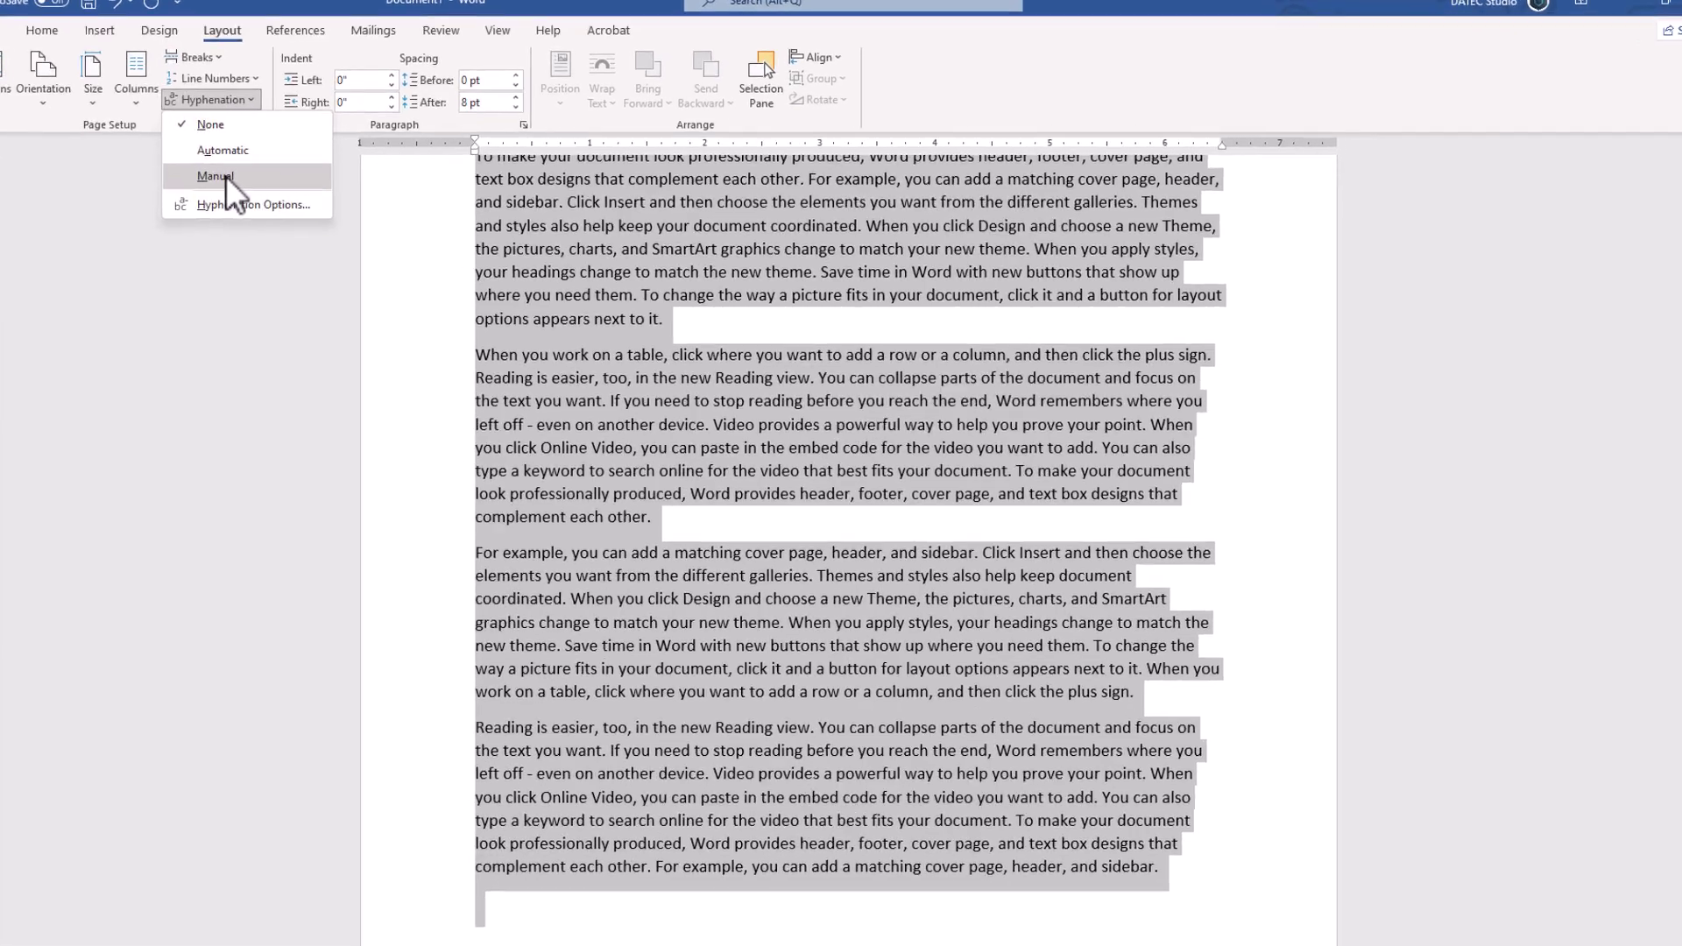
click(225, 174)
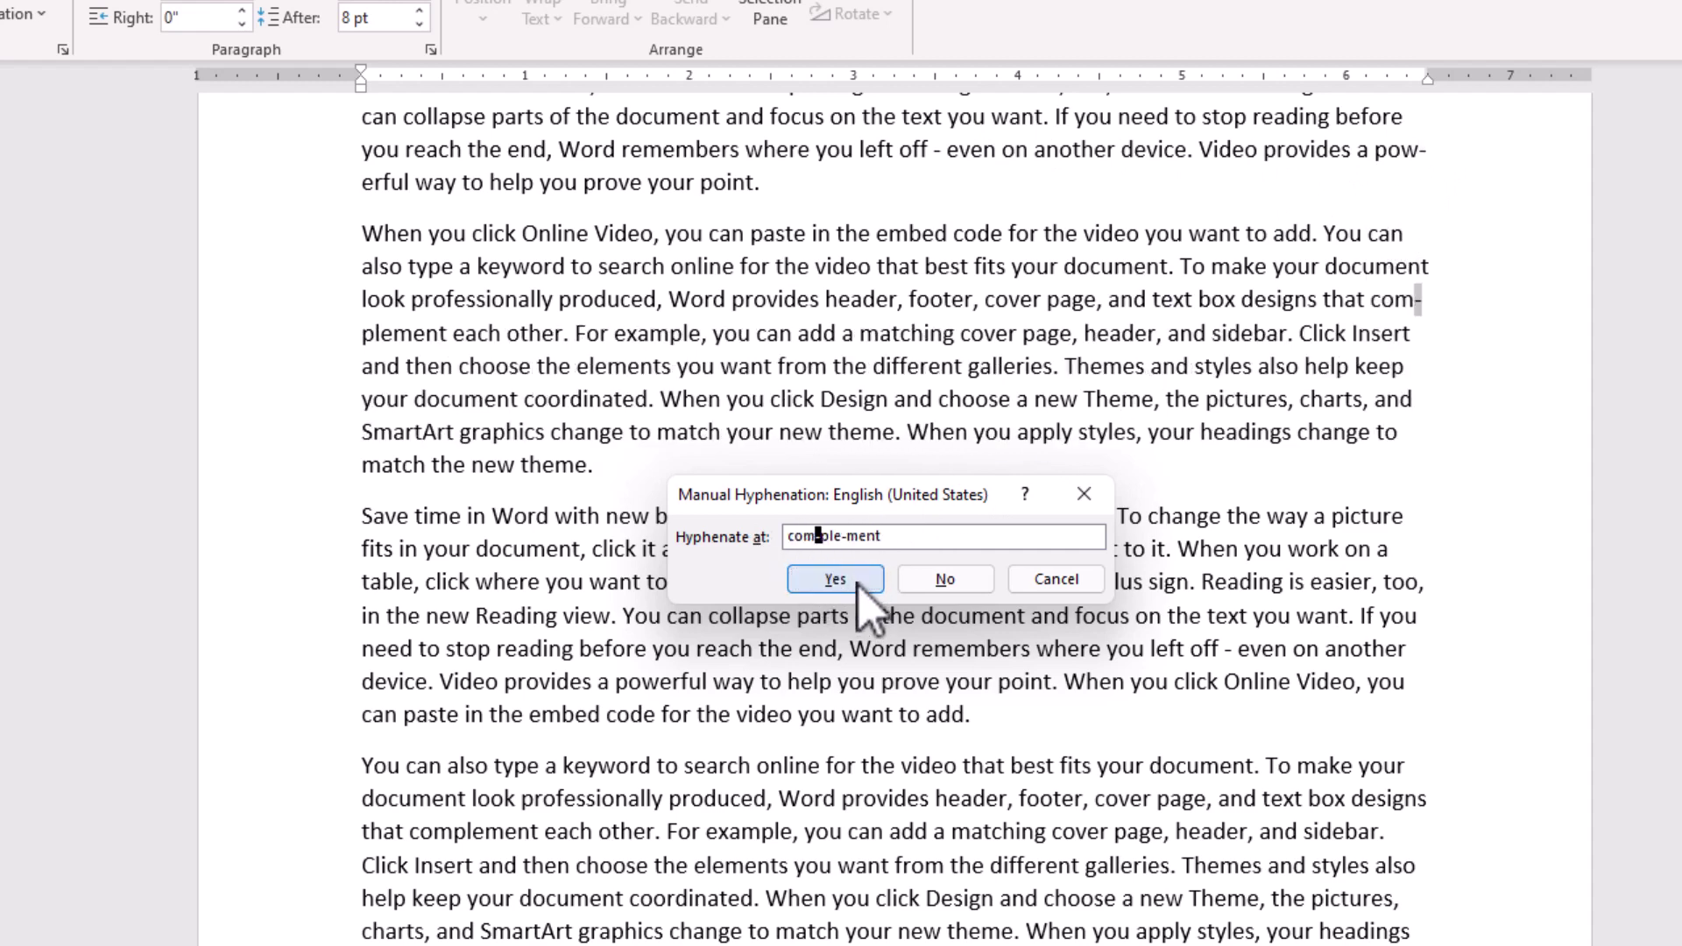
click(821, 580)
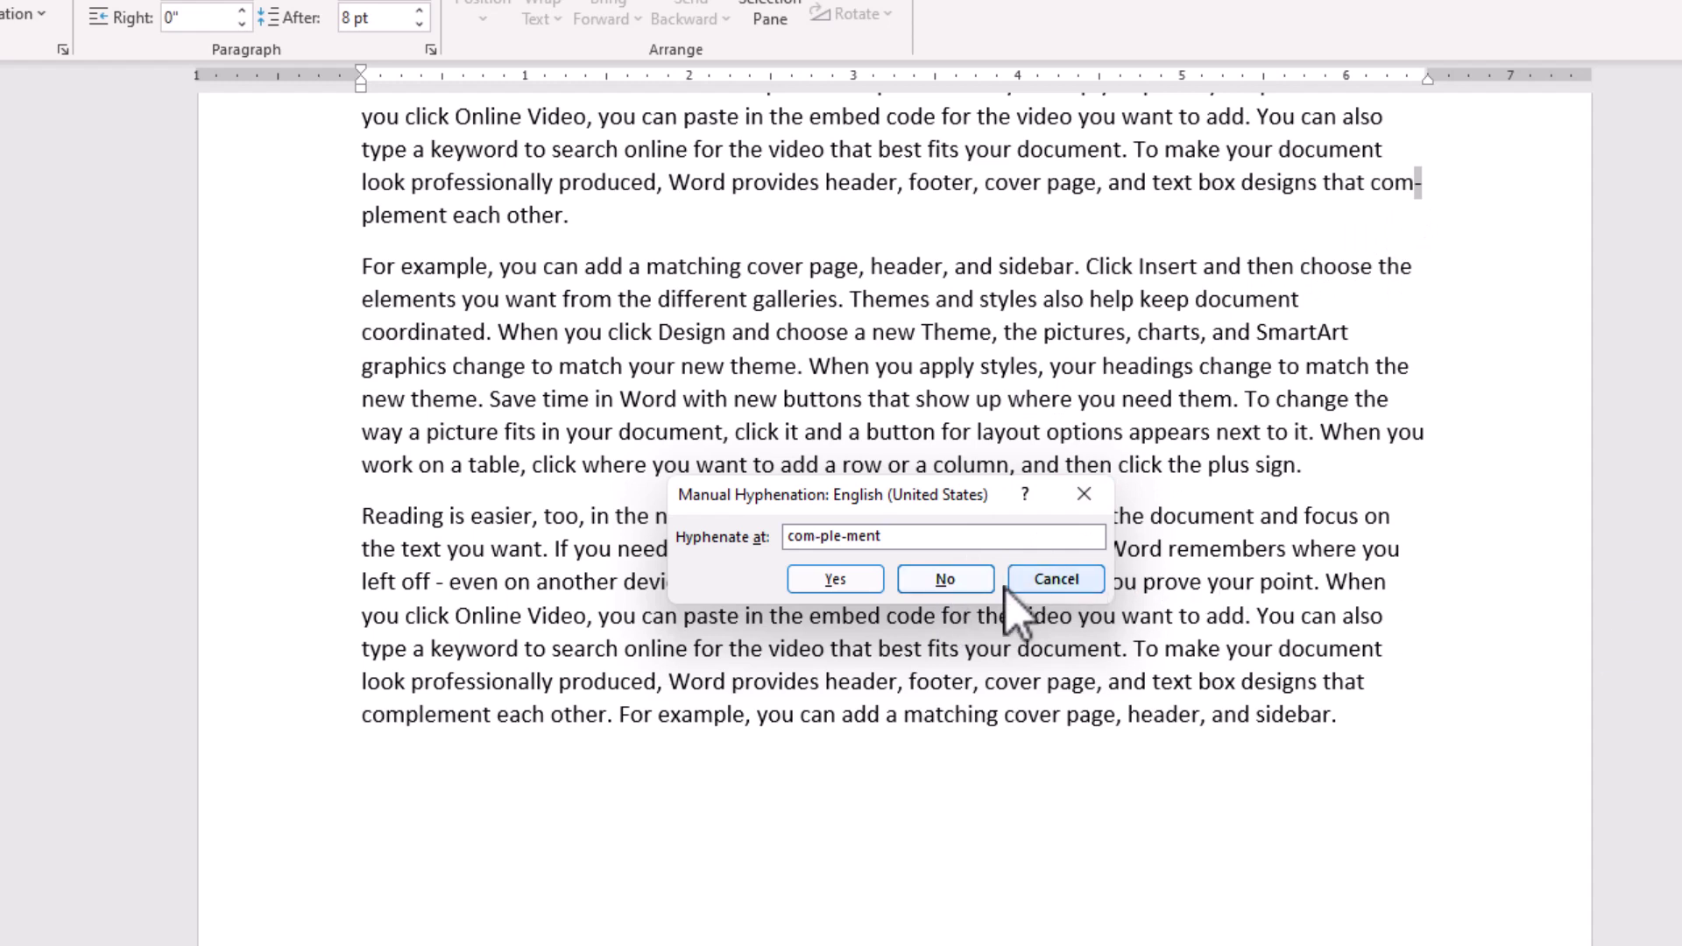
click(948, 583)
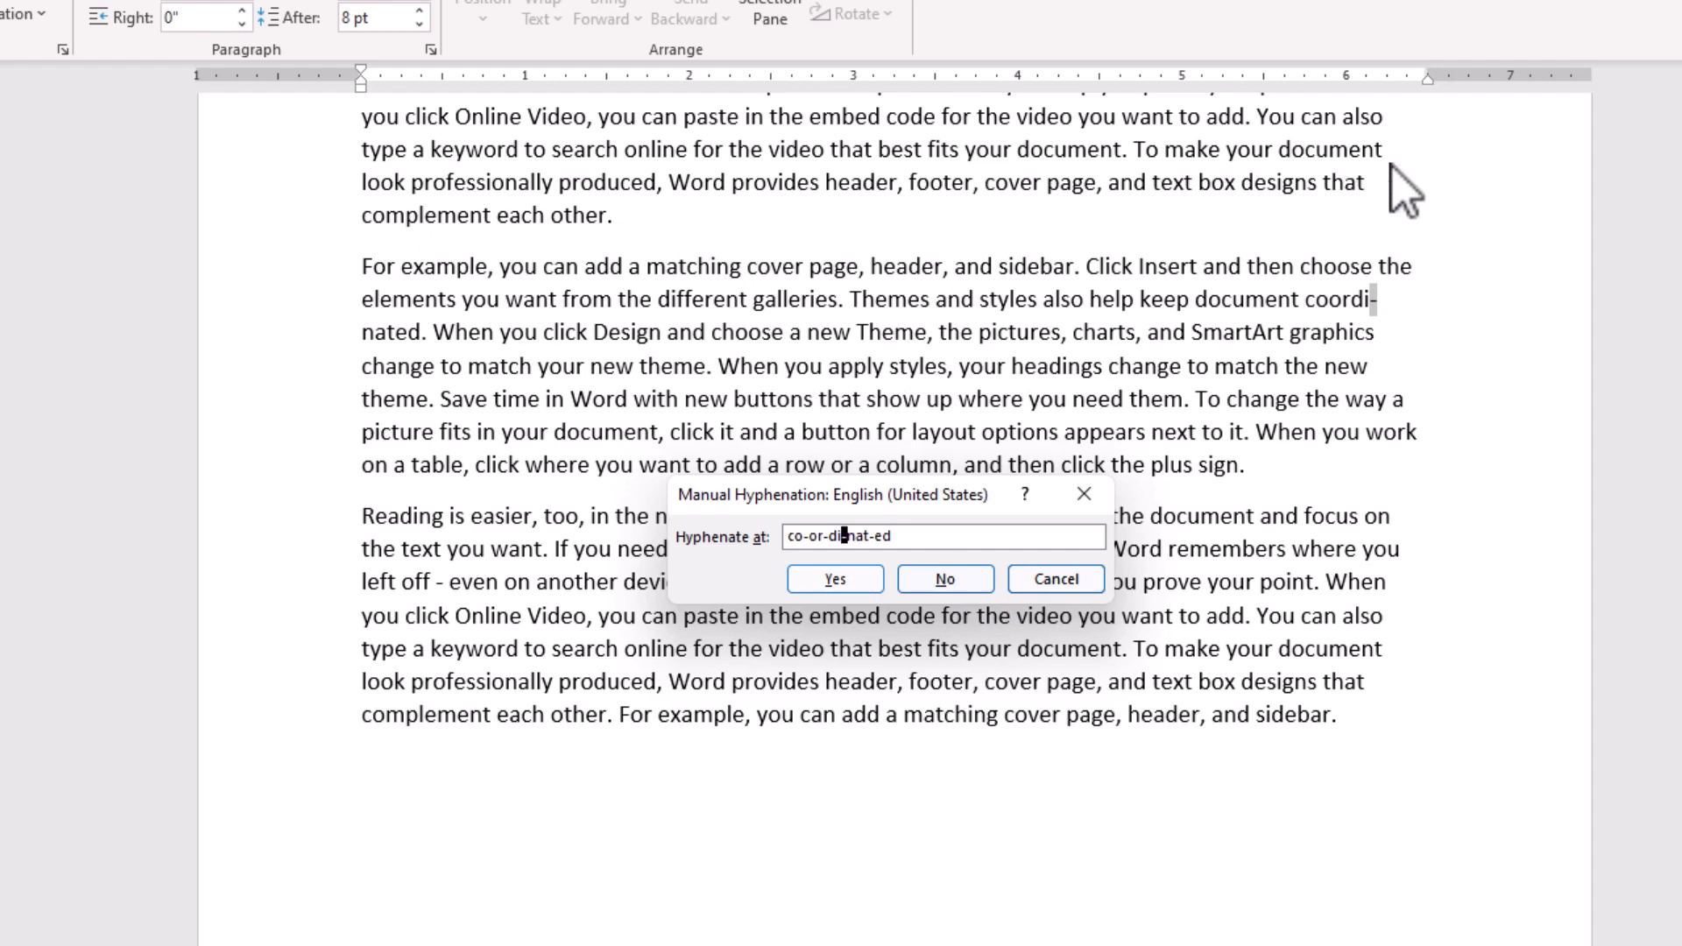
click(841, 580)
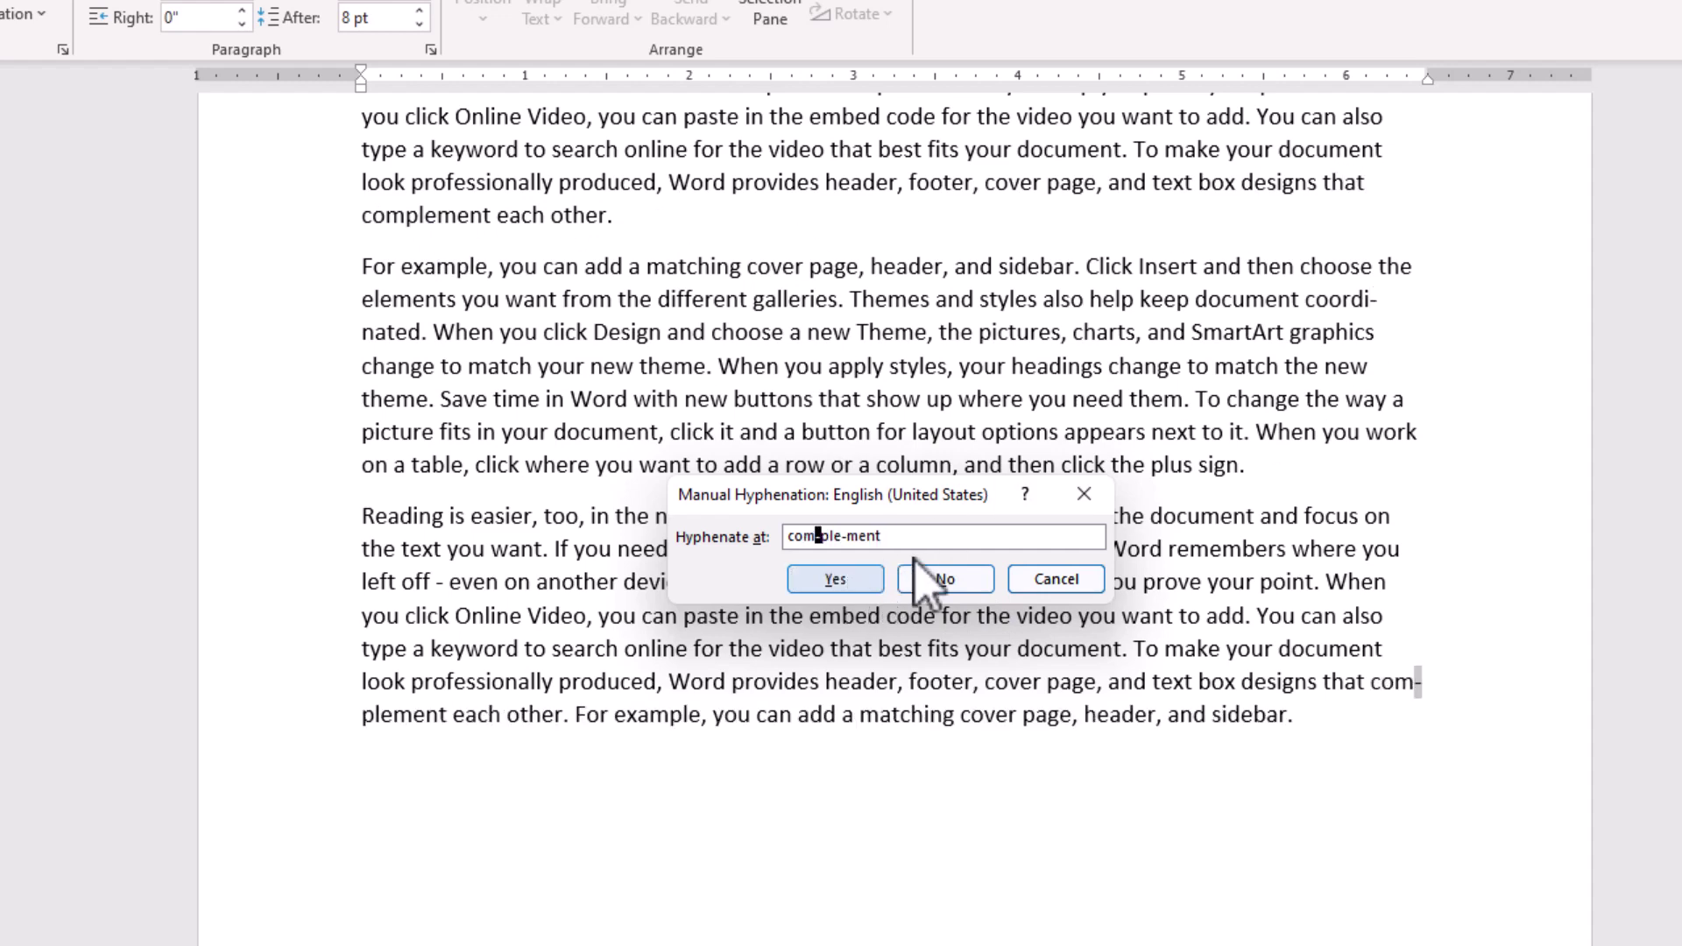
click(930, 581)
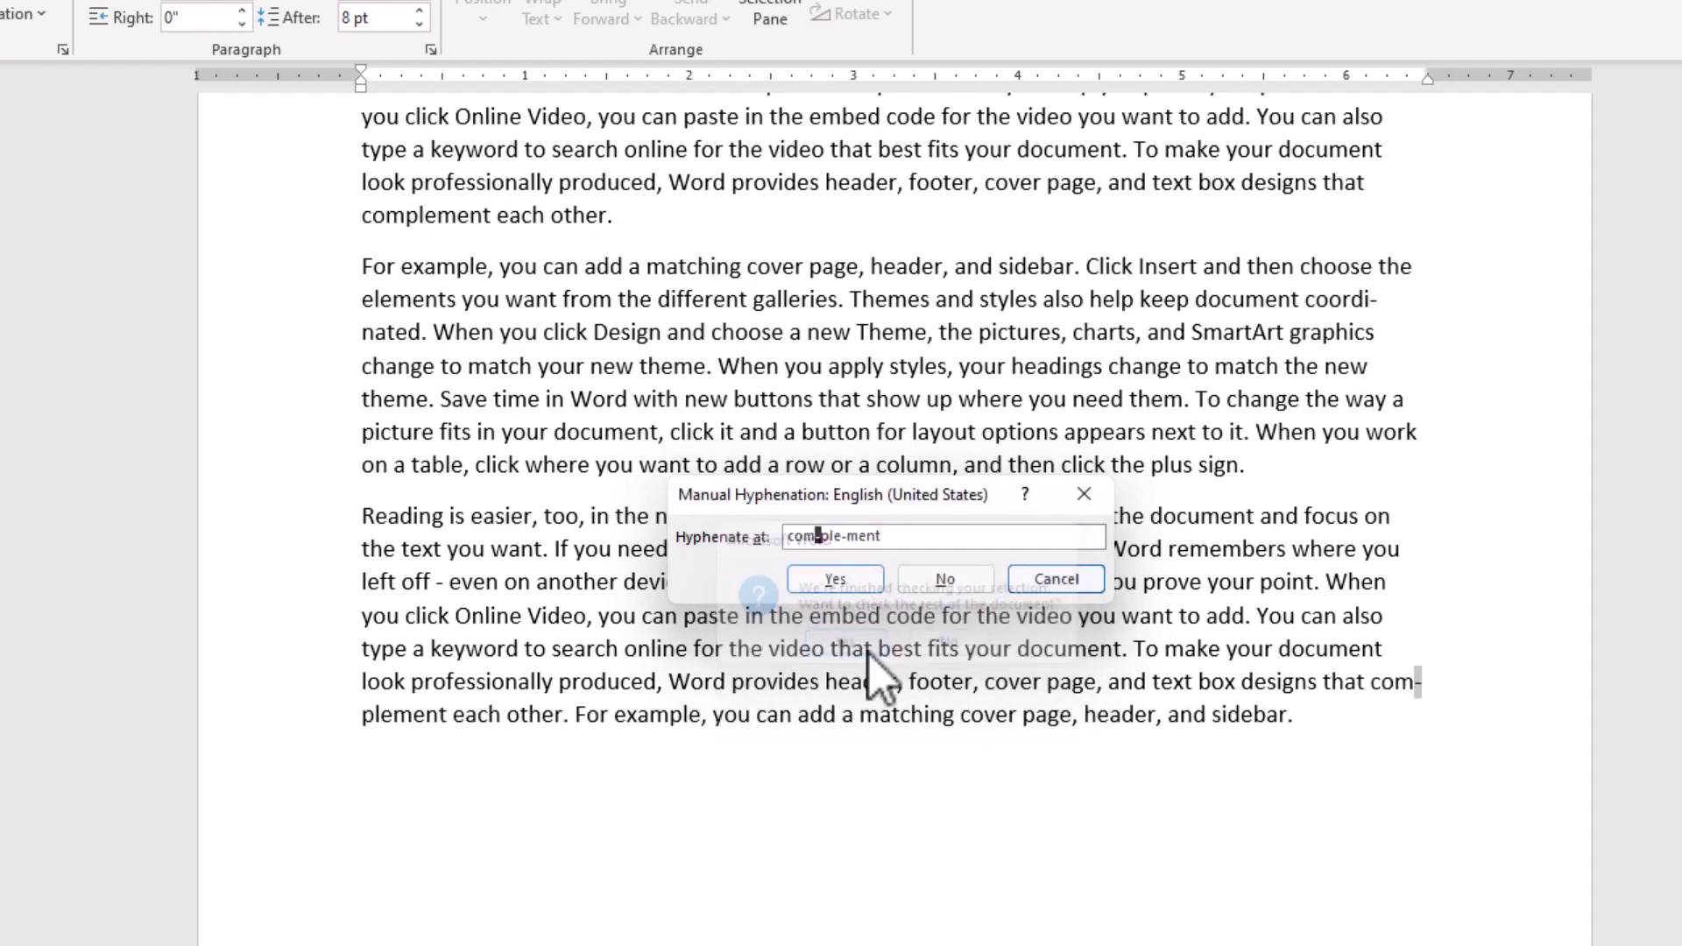